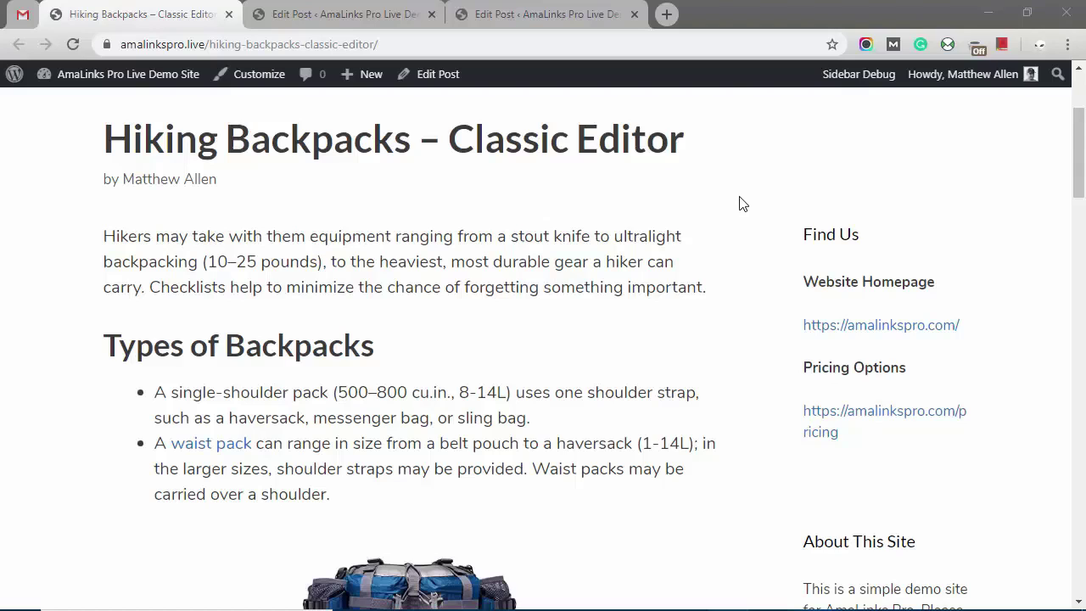
Step: Review the live post's product box and comparison table, then go back to the Classic Editor screen
{"action": "scroll", "coordinate": [738, 204], "scroll_direction": "down", "scroll_amount": 1}
{"action": "scroll", "coordinate": [622, 188], "scroll_direction": "down", "scroll_amount": 1}
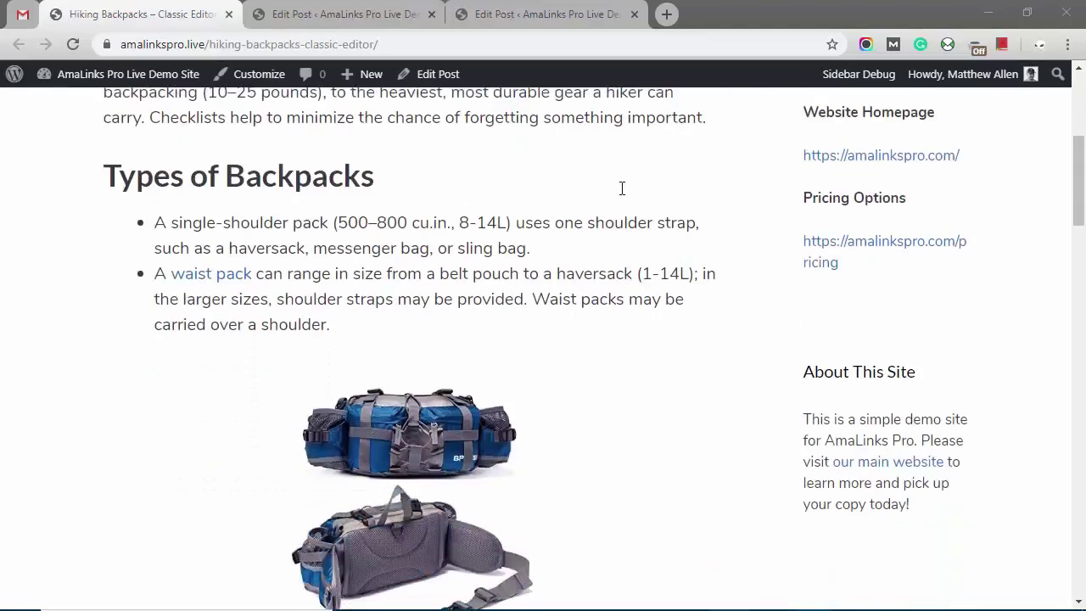
{"action": "scroll", "coordinate": [624, 190], "scroll_direction": "down", "scroll_amount": 1}
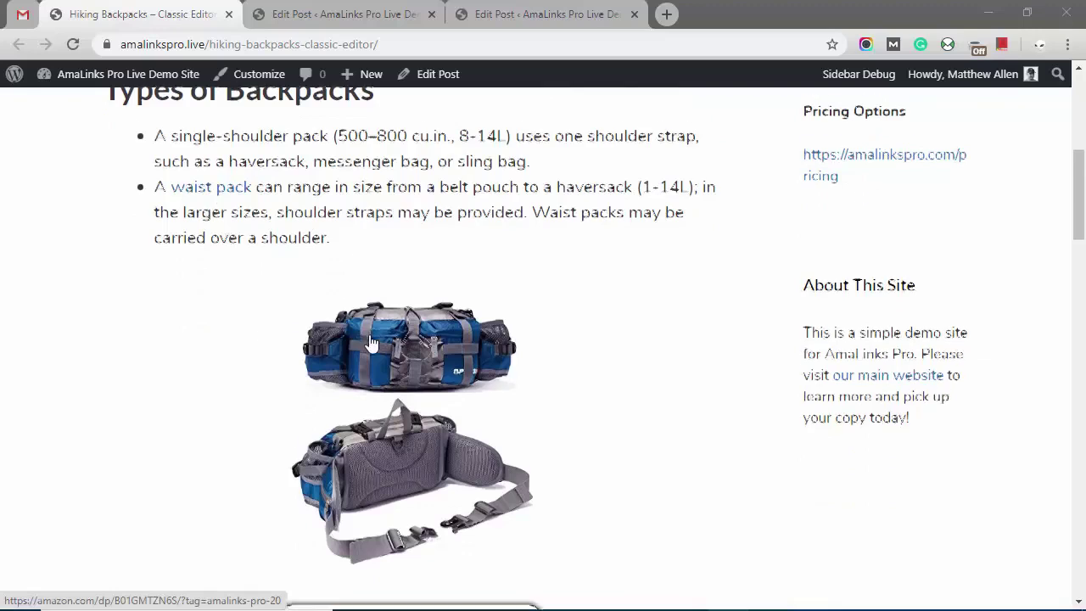
{"action": "scroll", "coordinate": [382, 335], "scroll_direction": "down", "scroll_amount": 1}
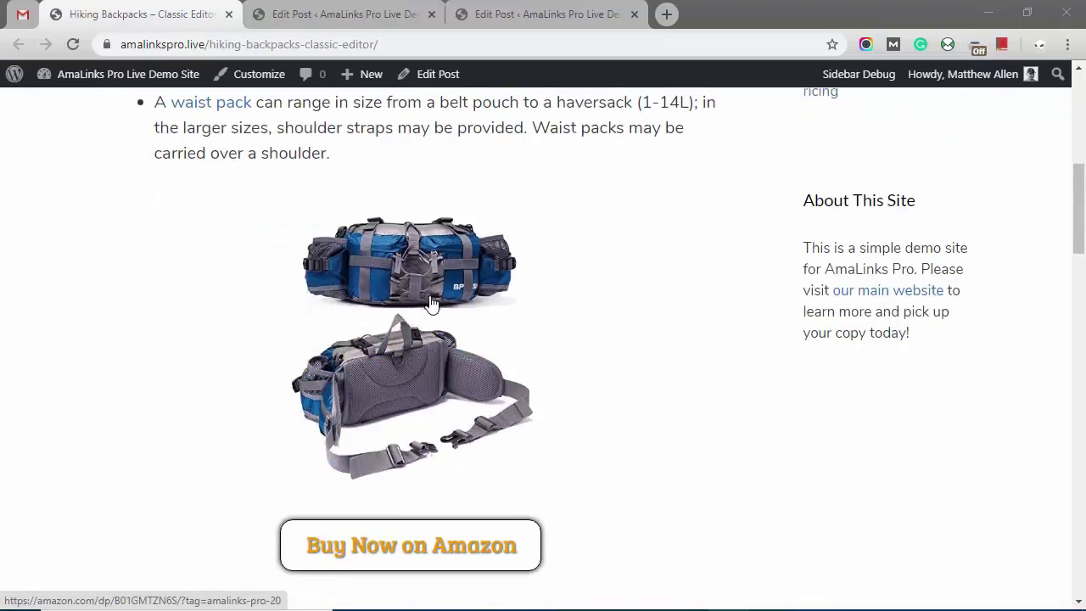
{"action": "scroll", "coordinate": [431, 303], "scroll_direction": "down", "scroll_amount": 1}
{"action": "scroll", "coordinate": [433, 303], "scroll_direction": "down", "scroll_amount": 1}
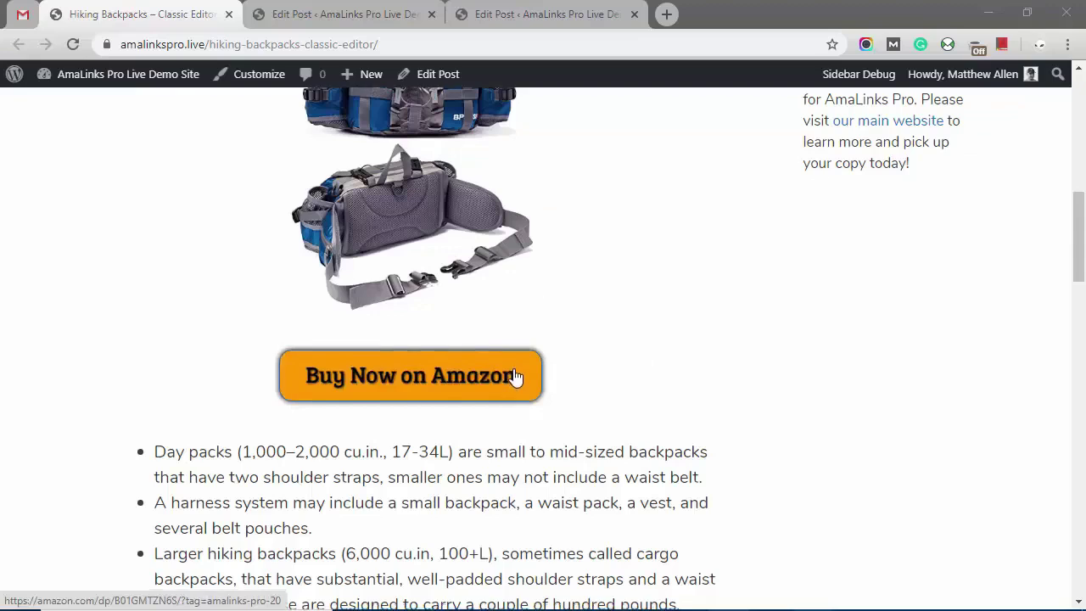
{"action": "scroll", "coordinate": [514, 378], "scroll_direction": "down", "scroll_amount": 1}
{"action": "scroll", "coordinate": [635, 306], "scroll_direction": "down", "scroll_amount": 1}
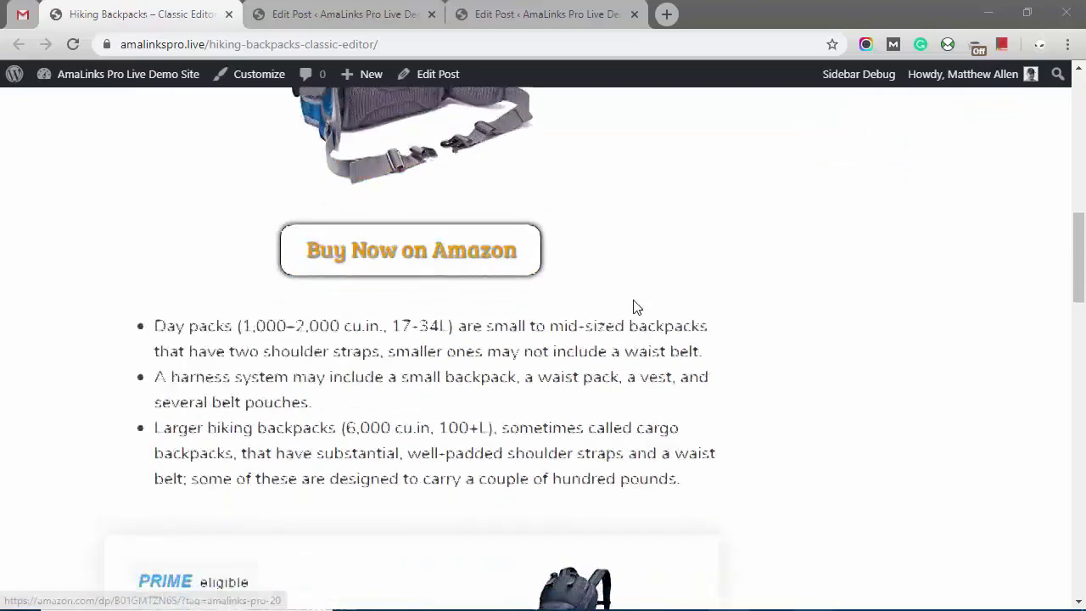
{"action": "scroll", "coordinate": [635, 306], "scroll_direction": "down", "scroll_amount": 2}
{"action": "scroll", "coordinate": [635, 305], "scroll_direction": "down", "scroll_amount": 2}
{"action": "scroll", "coordinate": [635, 307], "scroll_direction": "down", "scroll_amount": 1}
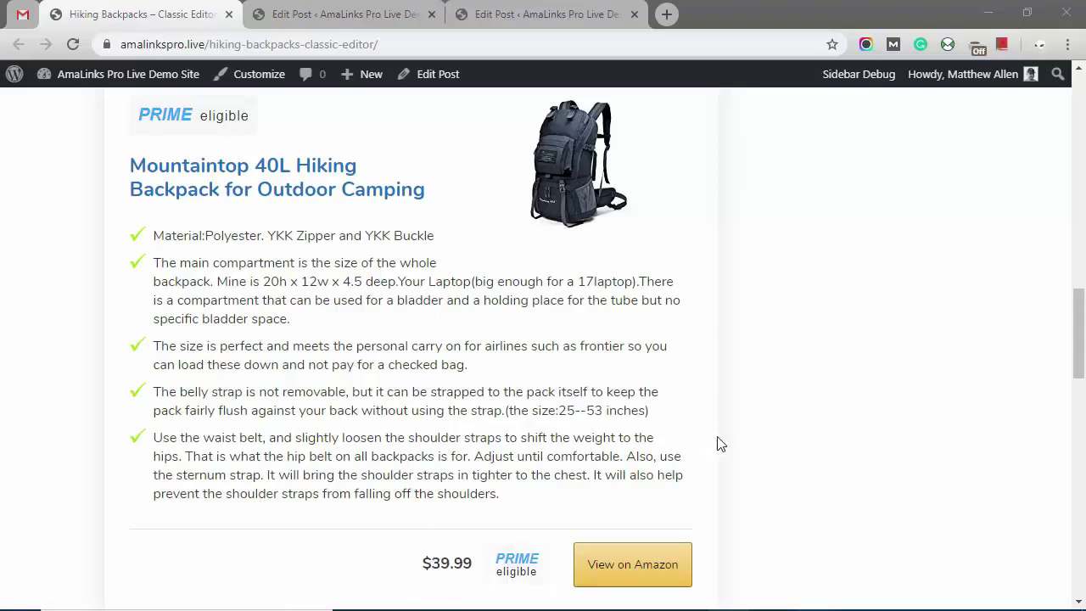
{"action": "scroll", "coordinate": [717, 443], "scroll_direction": "down", "scroll_amount": 1}
{"action": "scroll", "coordinate": [737, 436], "scroll_direction": "down", "scroll_amount": 1}
{"action": "scroll", "coordinate": [589, 419], "scroll_direction": "down", "scroll_amount": 1}
{"action": "scroll", "coordinate": [591, 419], "scroll_direction": "down", "scroll_amount": 1}
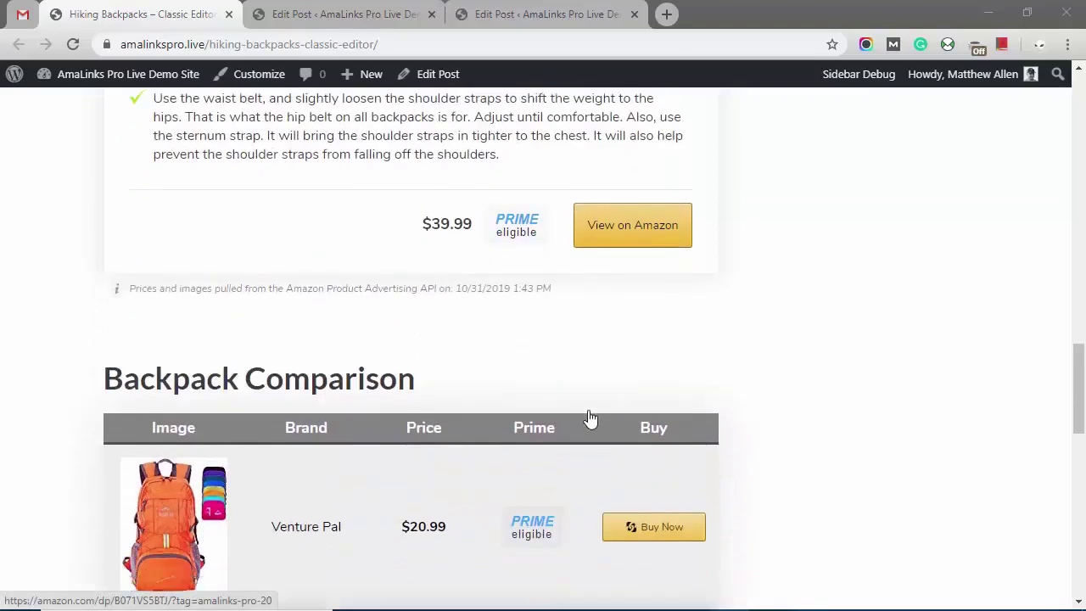
{"action": "scroll", "coordinate": [591, 418], "scroll_direction": "down", "scroll_amount": 1}
{"action": "scroll", "coordinate": [589, 417], "scroll_direction": "down", "scroll_amount": 1}
{"action": "scroll", "coordinate": [509, 404], "scroll_direction": "down", "scroll_amount": 1}
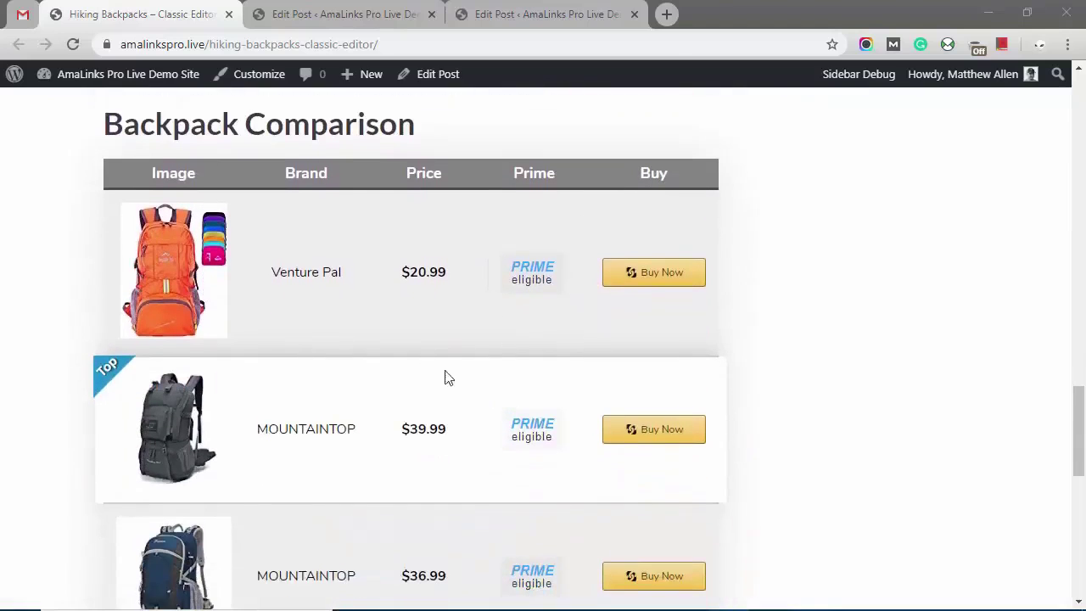
{"action": "scroll", "coordinate": [425, 366], "scroll_direction": "down", "scroll_amount": 1}
{"action": "scroll", "coordinate": [425, 366], "scroll_direction": "down", "scroll_amount": 1}
{"action": "scroll", "coordinate": [427, 367], "scroll_direction": "down", "scroll_amount": 1}
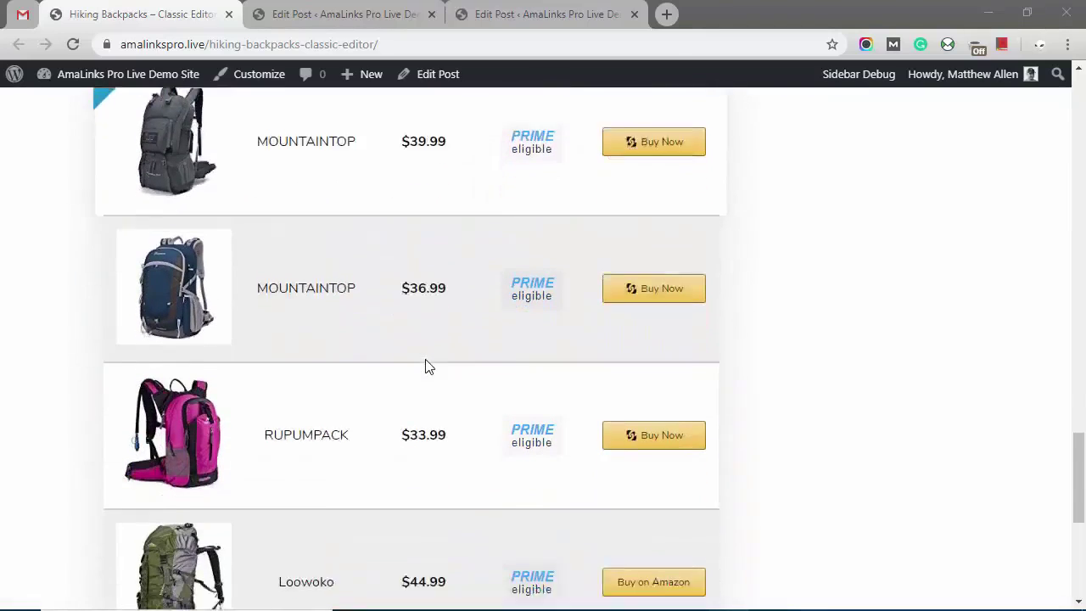
{"action": "scroll", "coordinate": [427, 366], "scroll_direction": "down", "scroll_amount": 1}
{"action": "scroll", "coordinate": [427, 361], "scroll_direction": "down", "scroll_amount": 2}
{"action": "scroll", "coordinate": [424, 368], "scroll_direction": "down", "scroll_amount": 1}
{"action": "scroll", "coordinate": [422, 356], "scroll_direction": "up", "scroll_amount": 3}
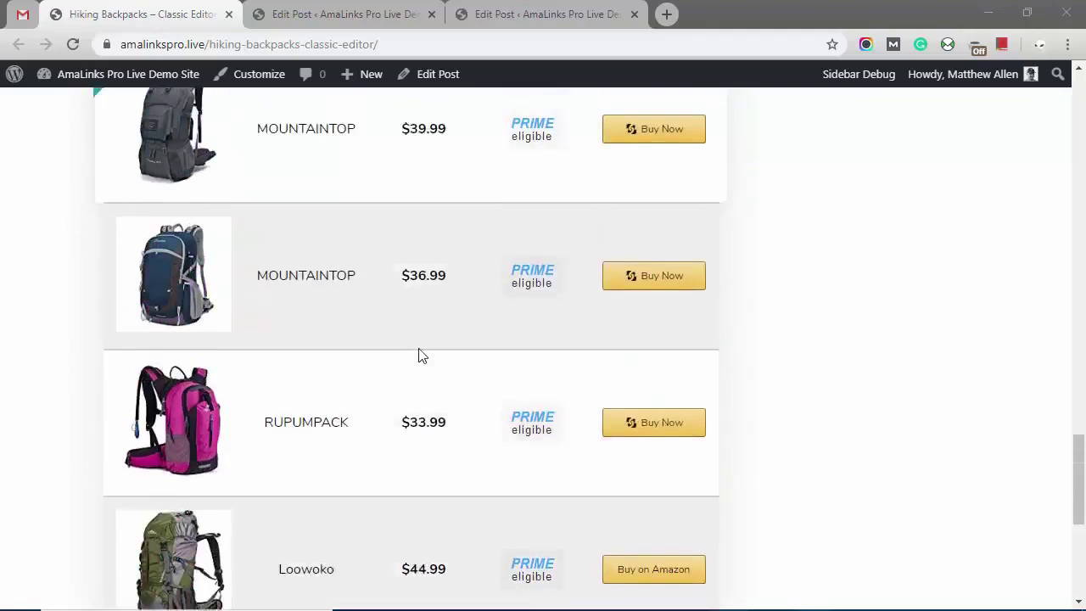
{"action": "scroll", "coordinate": [416, 340], "scroll_direction": "up", "scroll_amount": 2}
{"action": "left_click", "coordinate": [336, 15]}
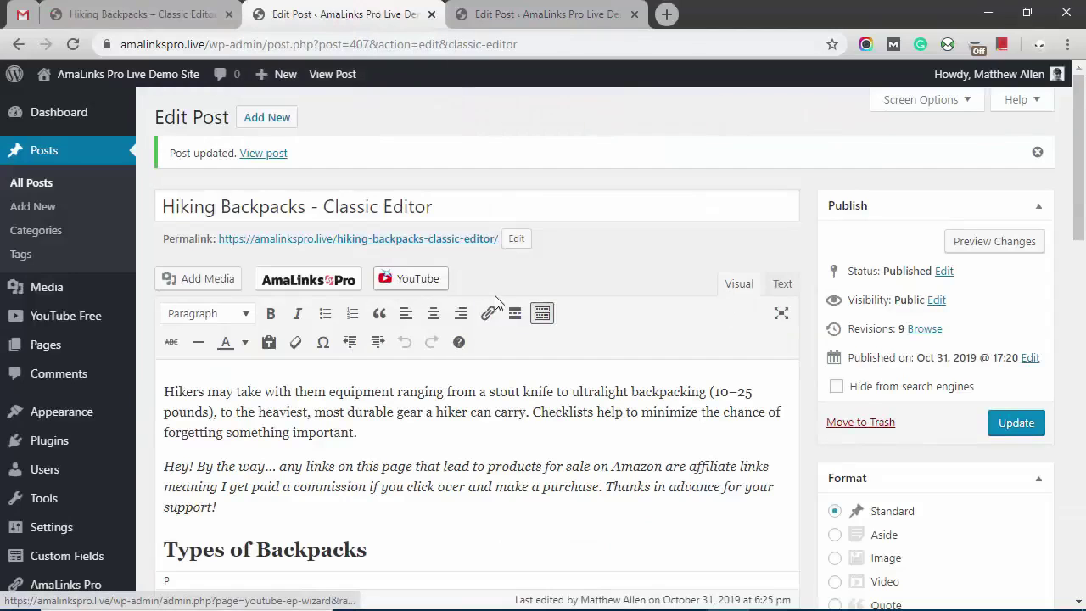
Step: Start a new blank line after the amalinkspro_table shortcode at the end of the post body
{"action": "scroll", "coordinate": [439, 360], "scroll_direction": "down", "scroll_amount": 3}
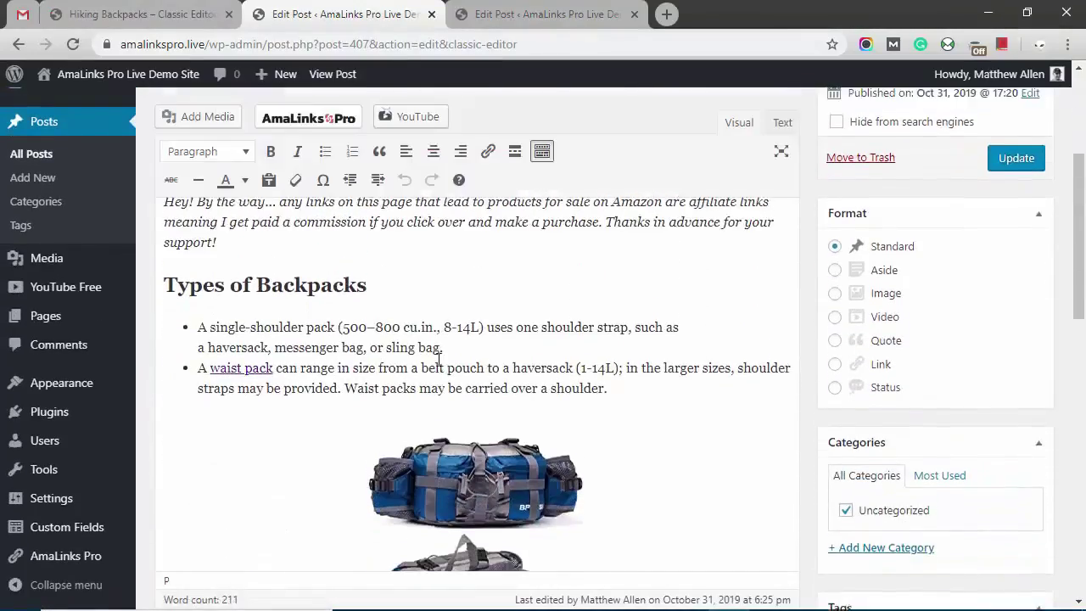
{"action": "scroll", "coordinate": [439, 361], "scroll_direction": "down", "scroll_amount": 2}
{"action": "scroll", "coordinate": [446, 359], "scroll_direction": "down", "scroll_amount": 2}
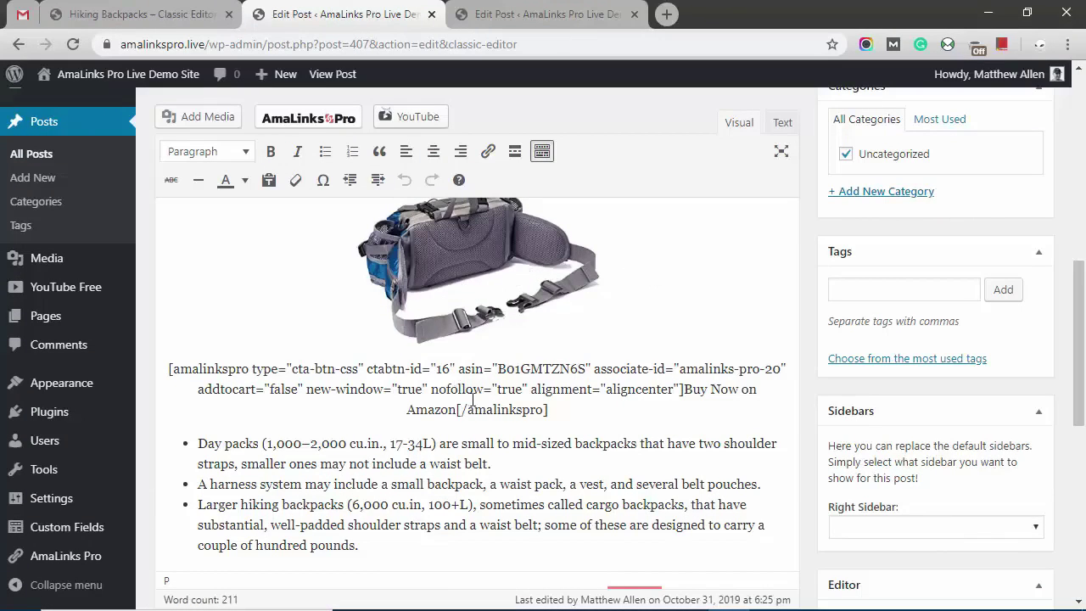
{"action": "scroll", "coordinate": [426, 408], "scroll_direction": "down", "scroll_amount": 2}
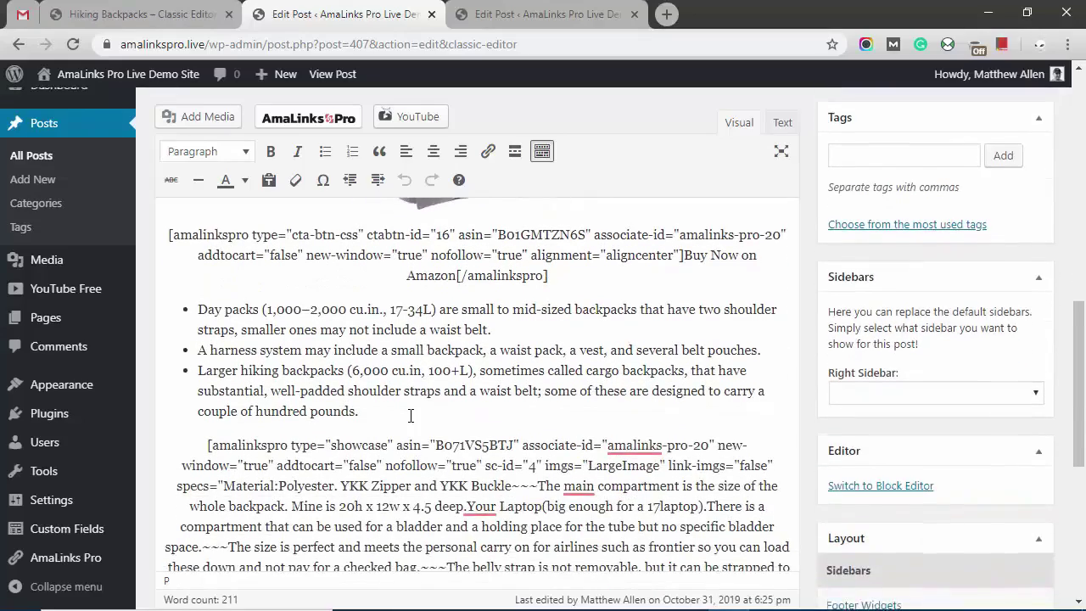
{"action": "scroll", "coordinate": [416, 415], "scroll_direction": "down", "scroll_amount": 2}
{"action": "scroll", "coordinate": [411, 422], "scroll_direction": "down", "scroll_amount": 1}
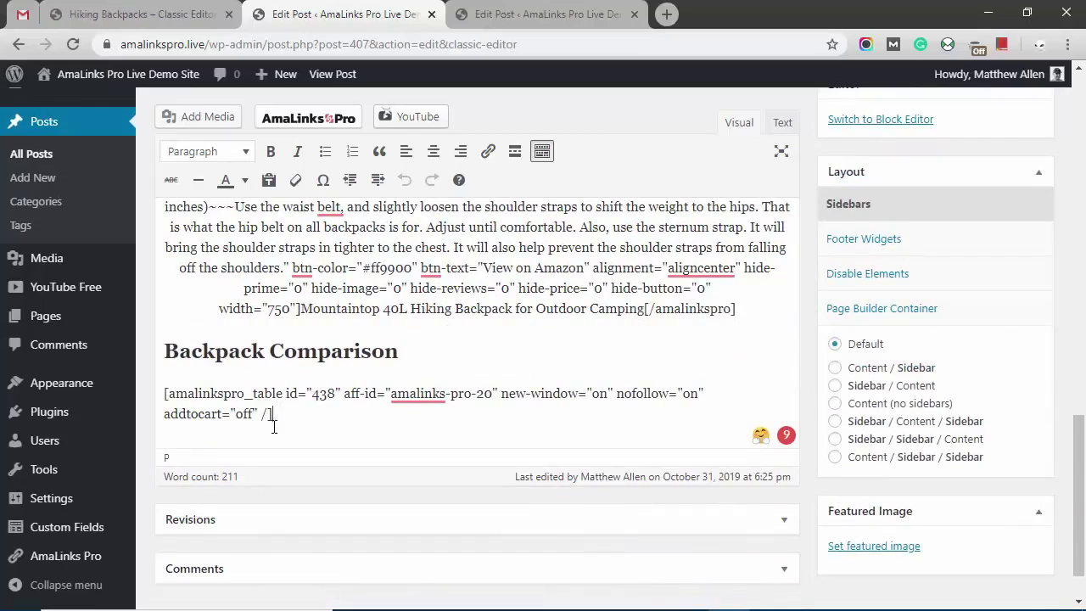
{"action": "key", "text": "Return"}
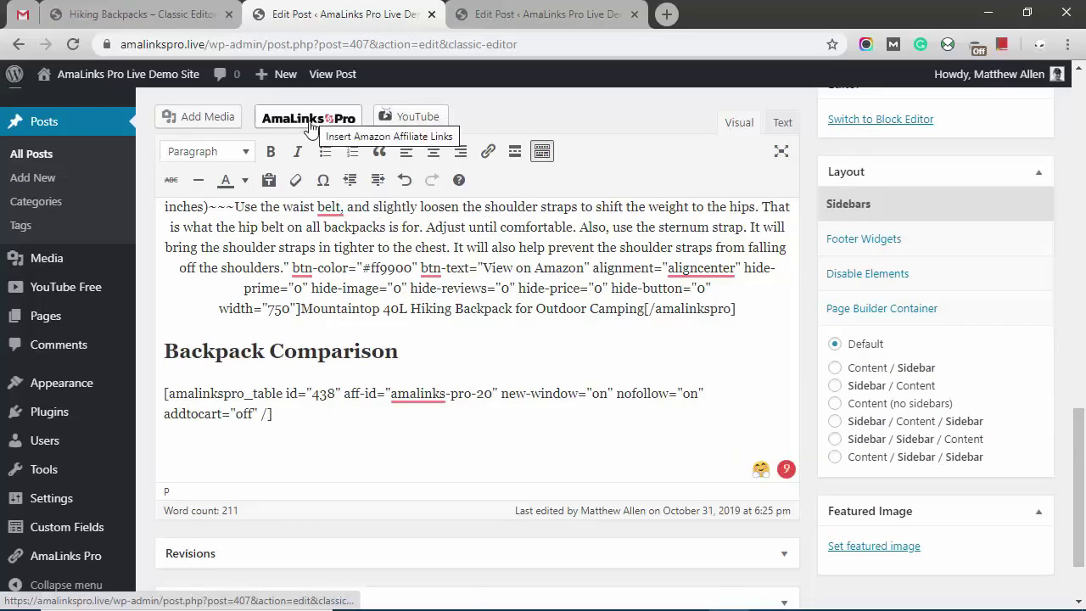
Step: Search AmaLinks Pro for 'hiking backpacks' and choose the Mountaintop 40L Hiking Backpack
{"action": "left_click", "coordinate": [310, 123]}
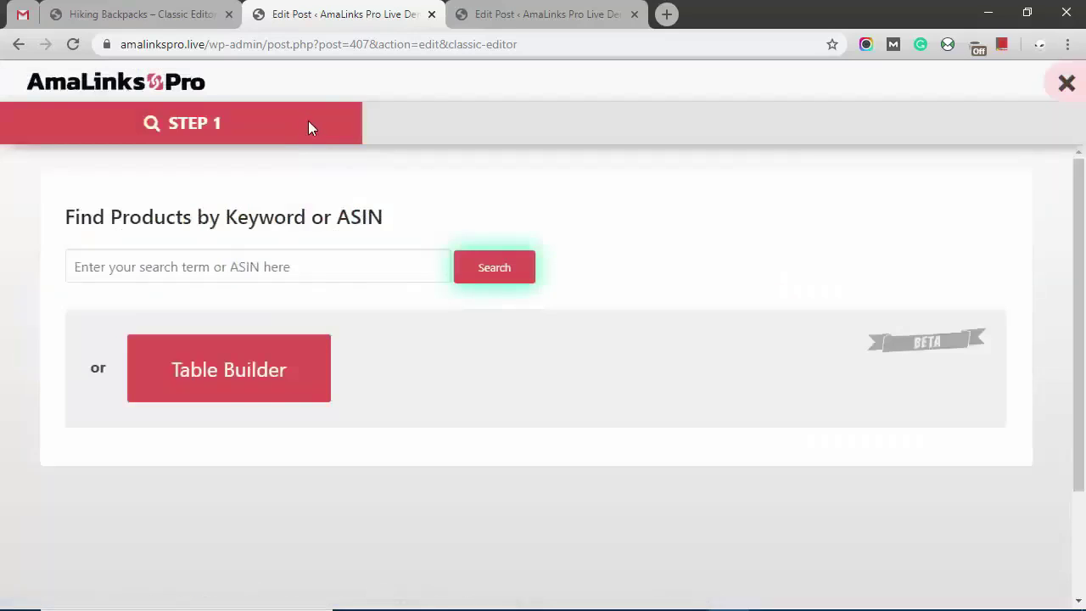
{"action": "left_click", "coordinate": [235, 268]}
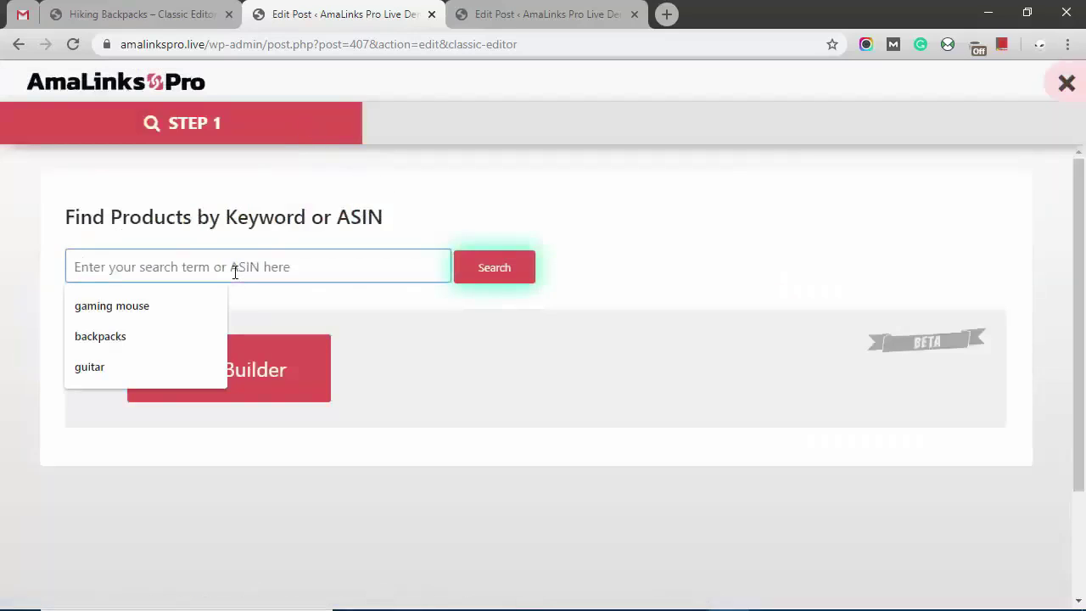
{"action": "type", "text": "hiking backpacks"}
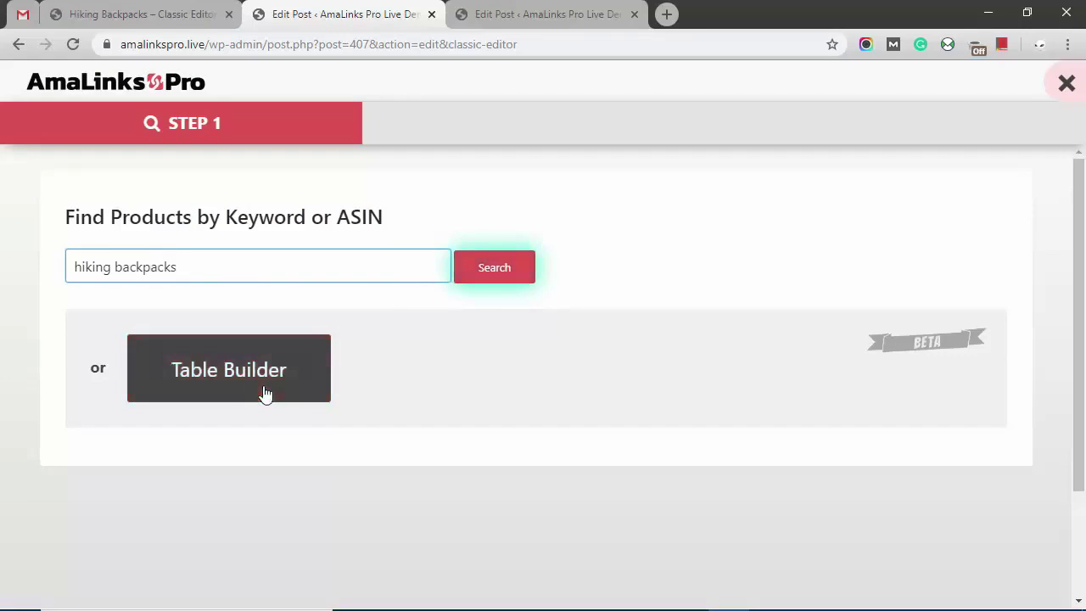
{"action": "left_click", "coordinate": [502, 269]}
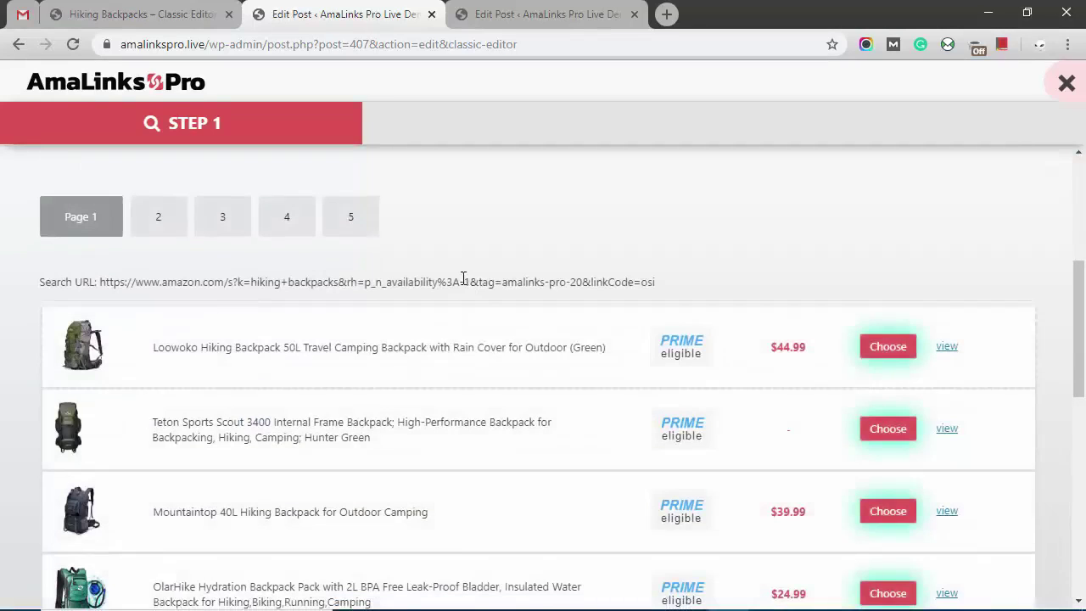
{"action": "scroll", "coordinate": [464, 280], "scroll_direction": "down", "scroll_amount": 1}
{"action": "scroll", "coordinate": [463, 282], "scroll_direction": "down", "scroll_amount": 1}
{"action": "scroll", "coordinate": [463, 284], "scroll_direction": "down", "scroll_amount": 1}
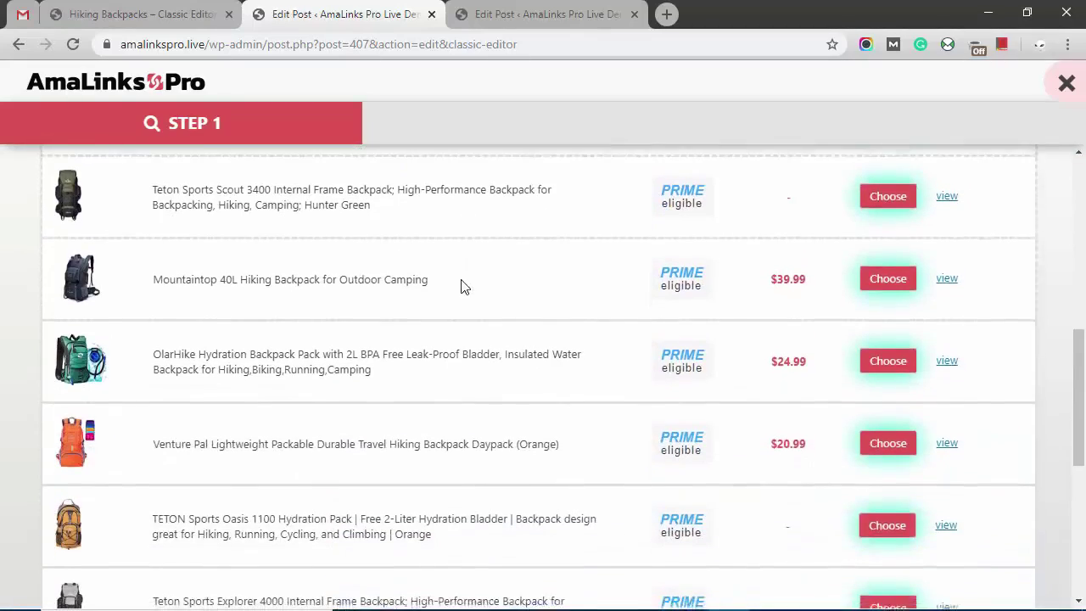
{"action": "scroll", "coordinate": [463, 287], "scroll_direction": "down", "scroll_amount": 1}
{"action": "scroll", "coordinate": [461, 286], "scroll_direction": "up", "scroll_amount": 5}
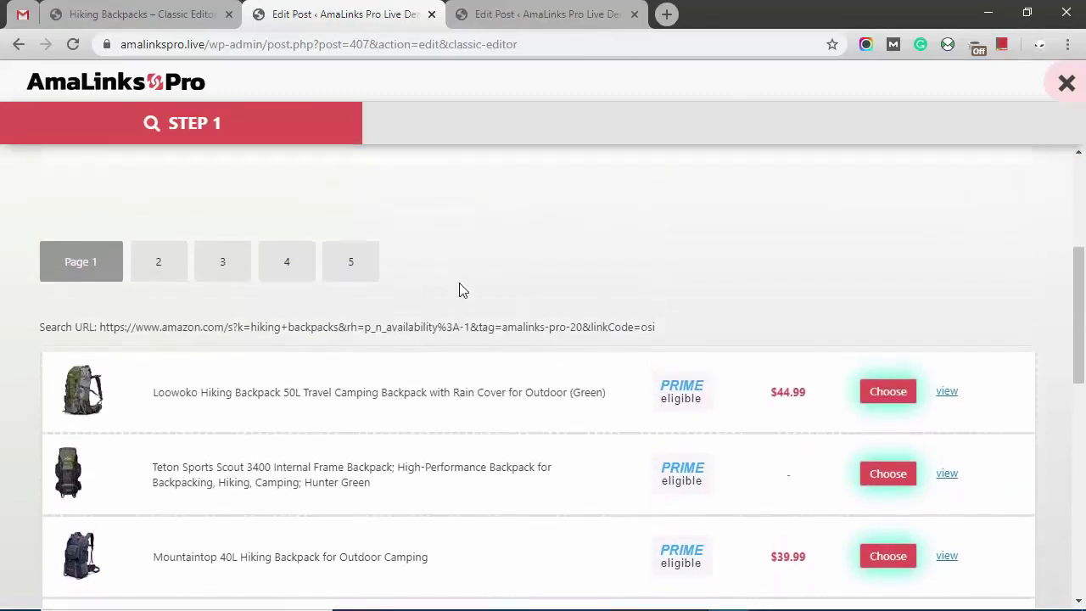
{"action": "scroll", "coordinate": [462, 290], "scroll_direction": "down", "scroll_amount": 2}
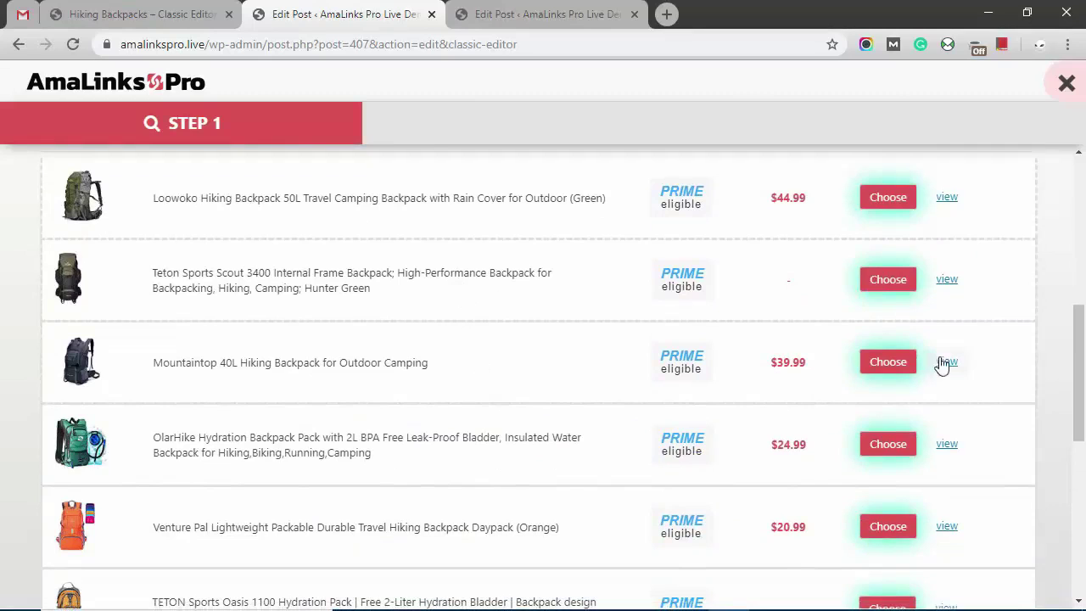
{"action": "left_click", "coordinate": [882, 363]}
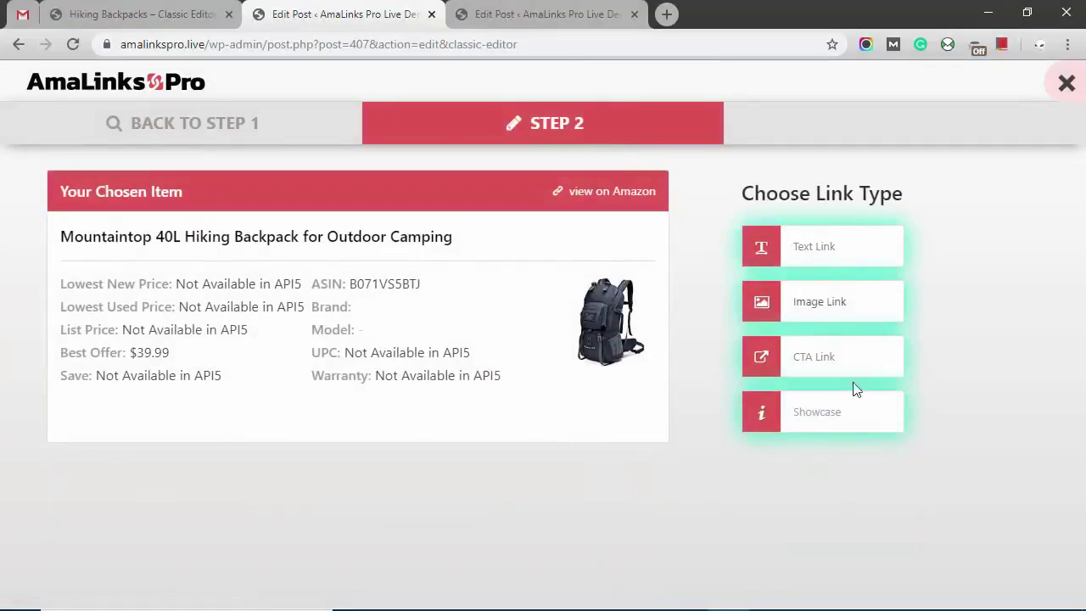
Step: Set the Mountaintop backpack's link type to Showcase and advance to Step 3
{"action": "left_click", "coordinate": [775, 424]}
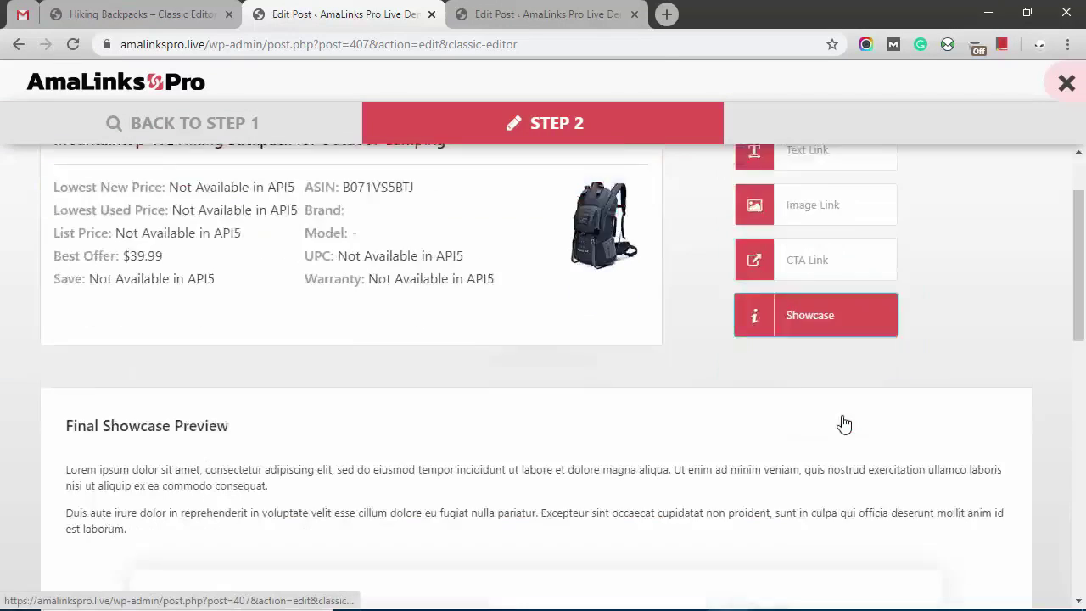
{"action": "scroll", "coordinate": [666, 393], "scroll_direction": "down", "scroll_amount": 3}
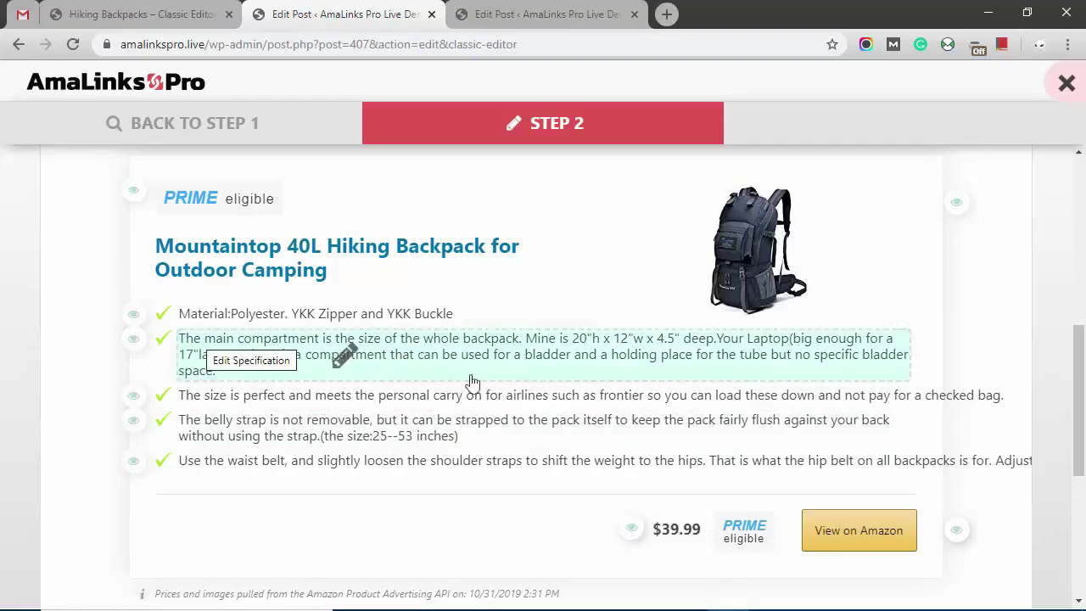
{"action": "scroll", "coordinate": [467, 383], "scroll_direction": "down", "scroll_amount": 3}
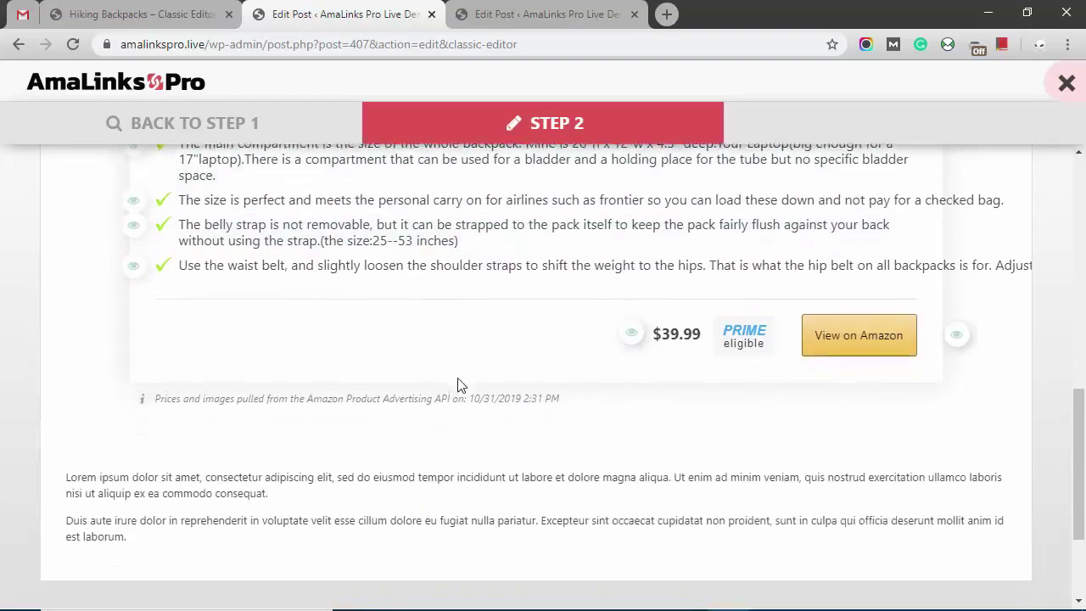
{"action": "scroll", "coordinate": [458, 384], "scroll_direction": "down", "scroll_amount": 2}
{"action": "left_click", "coordinate": [222, 524]}
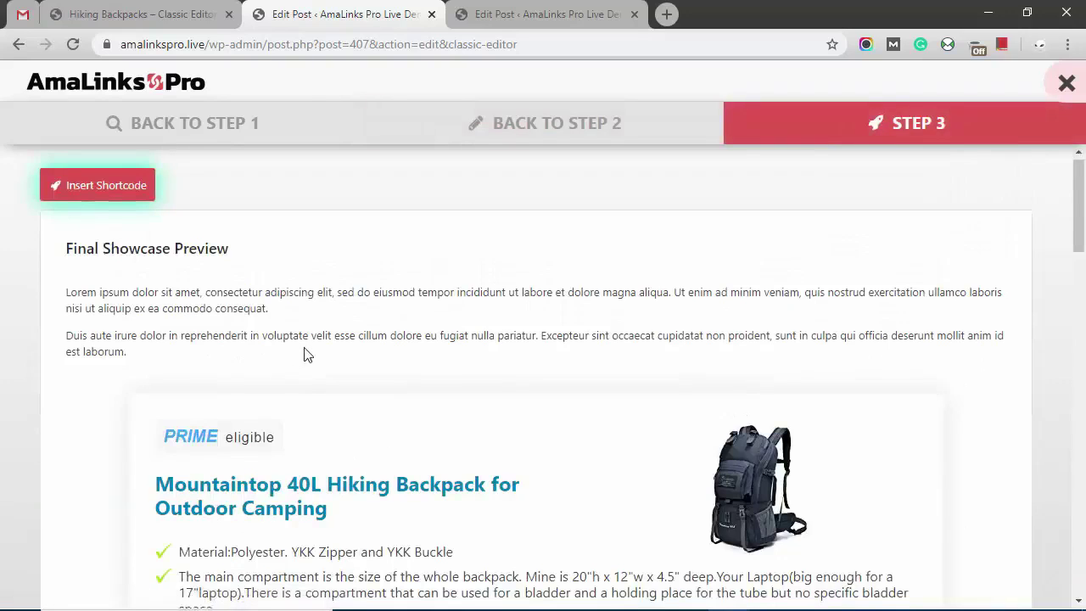
Step: Insert the Mountaintop 40L showcase shortcode from the bottom of Step 3
{"action": "scroll", "coordinate": [306, 354], "scroll_direction": "down", "scroll_amount": 5}
{"action": "scroll", "coordinate": [301, 357], "scroll_direction": "down", "scroll_amount": 1}
{"action": "scroll", "coordinate": [297, 357], "scroll_direction": "down", "scroll_amount": 3}
{"action": "scroll", "coordinate": [299, 363], "scroll_direction": "down", "scroll_amount": 4}
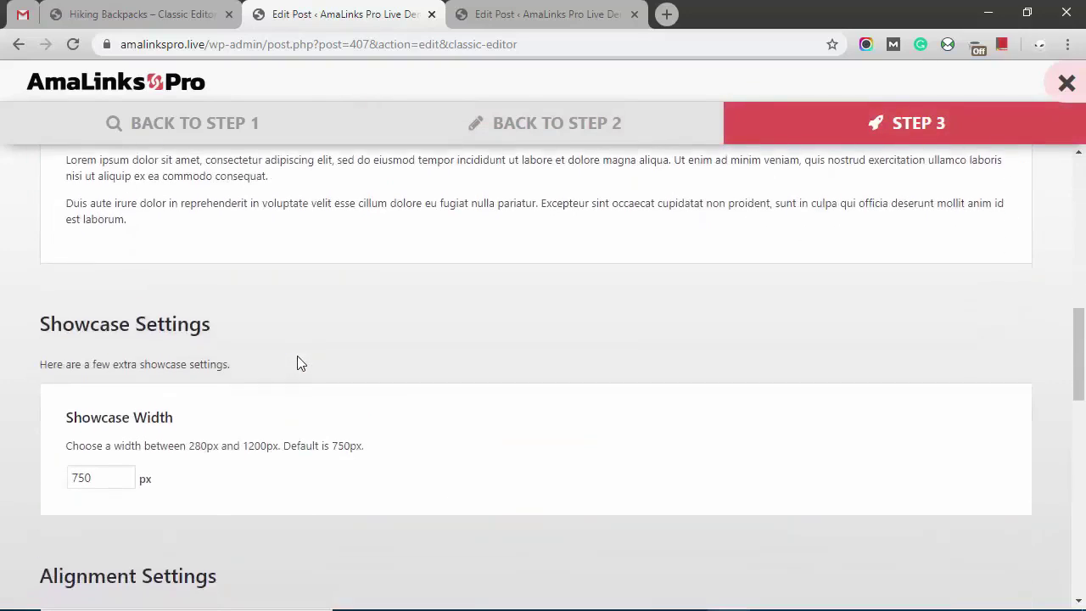
{"action": "scroll", "coordinate": [298, 364], "scroll_direction": "up", "scroll_amount": 2}
{"action": "scroll", "coordinate": [213, 480], "scroll_direction": "down", "scroll_amount": 1}
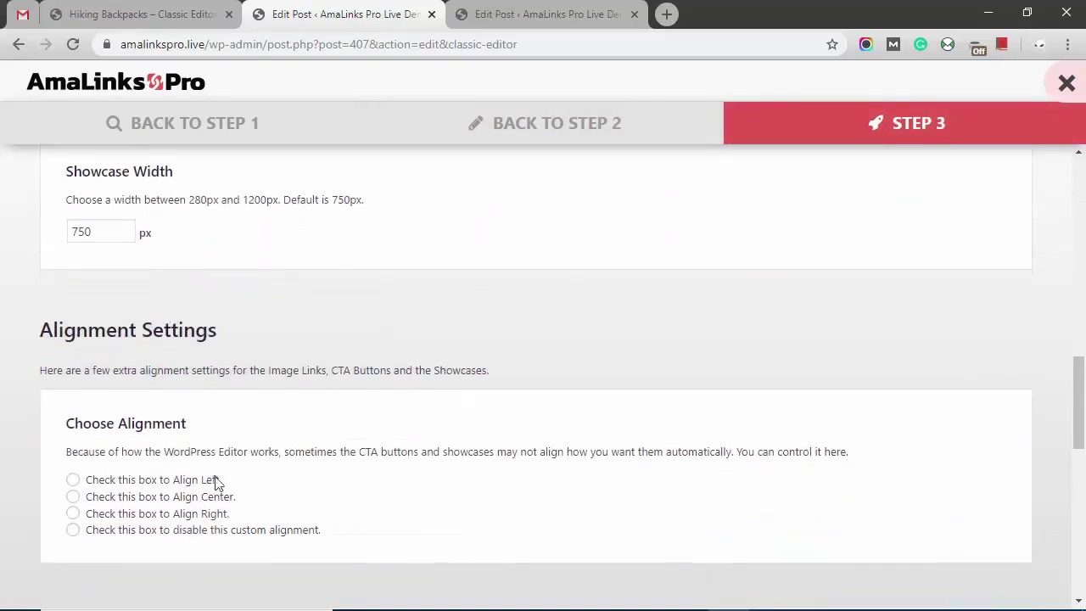
{"action": "scroll", "coordinate": [218, 484], "scroll_direction": "down", "scroll_amount": 1}
{"action": "scroll", "coordinate": [212, 480], "scroll_direction": "down", "scroll_amount": 2}
{"action": "scroll", "coordinate": [213, 481], "scroll_direction": "down", "scroll_amount": 2}
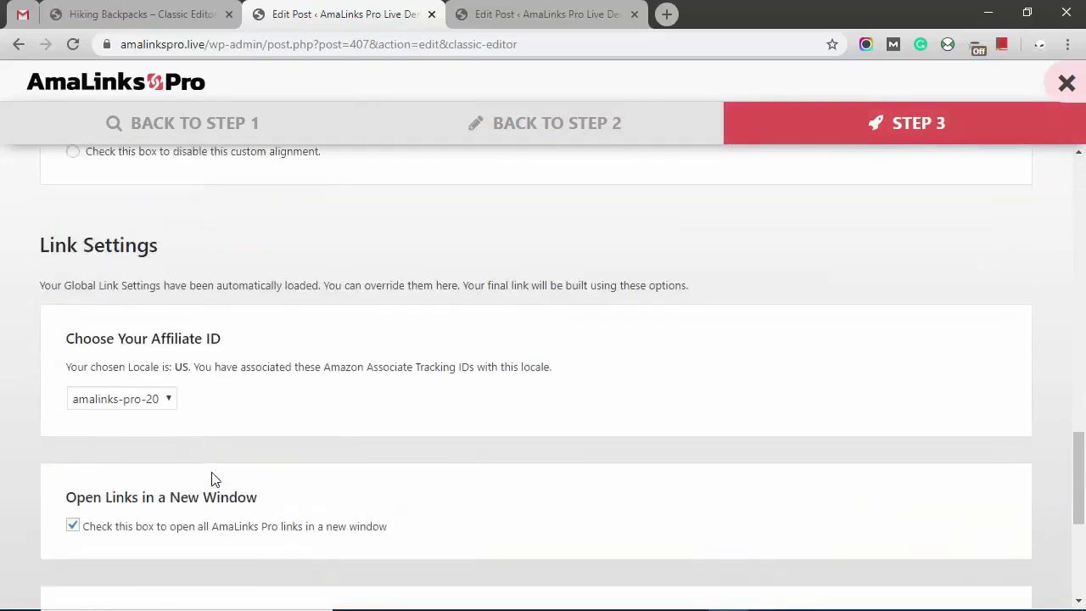
{"action": "scroll", "coordinate": [211, 479], "scroll_direction": "down", "scroll_amount": 1}
{"action": "scroll", "coordinate": [210, 479], "scroll_direction": "down", "scroll_amount": 1}
{"action": "scroll", "coordinate": [209, 480], "scroll_direction": "down", "scroll_amount": 2}
{"action": "scroll", "coordinate": [210, 480], "scroll_direction": "down", "scroll_amount": 1}
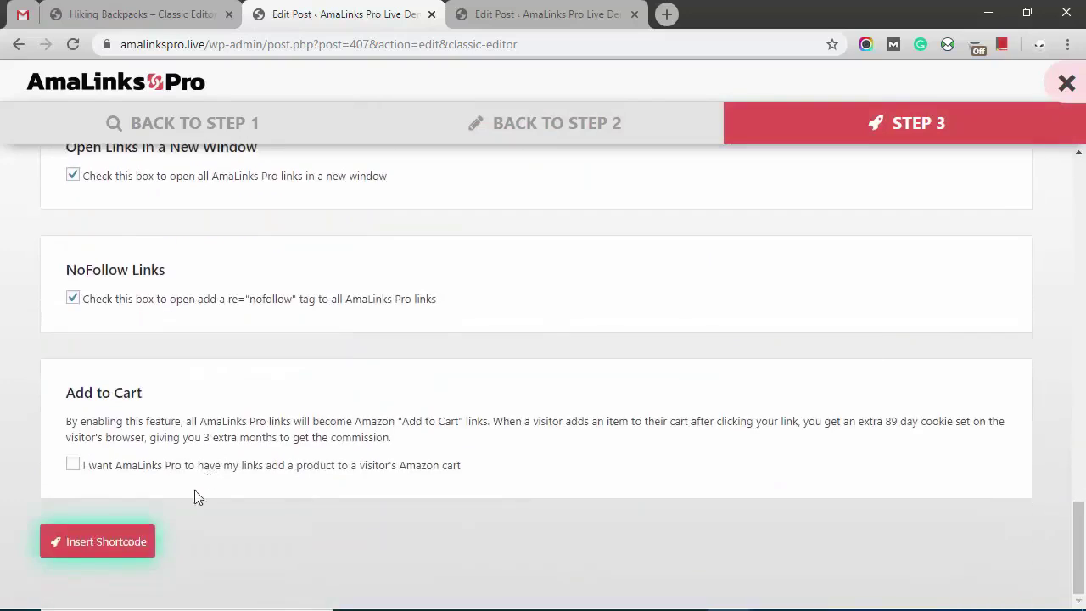
{"action": "left_click", "coordinate": [96, 542]}
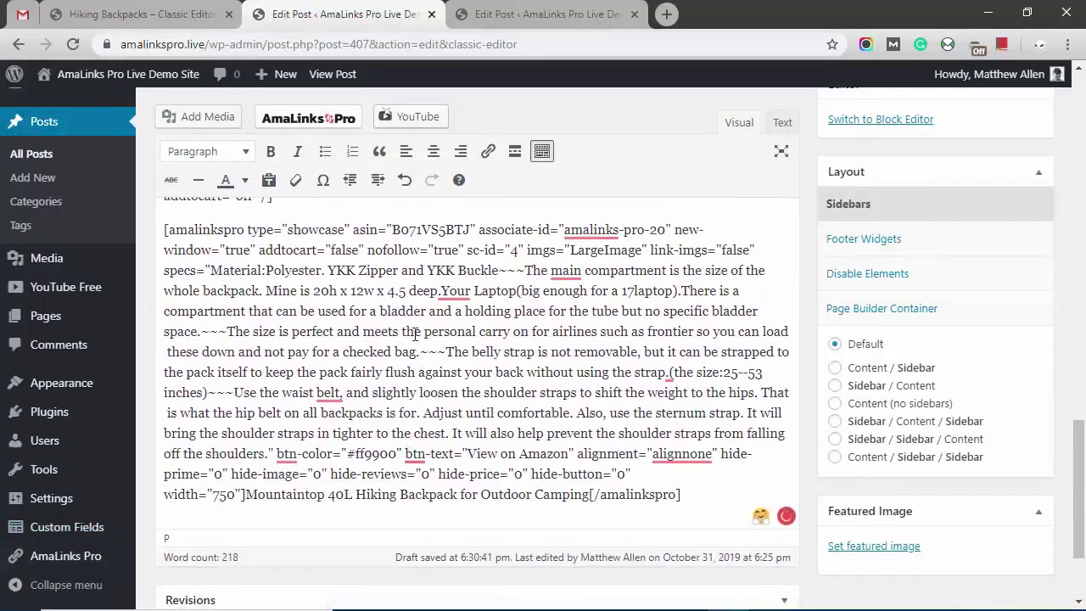
Step: In the block-editor tab, add a Product Comparison Table block below the existing table
{"action": "left_click", "coordinate": [518, 17]}
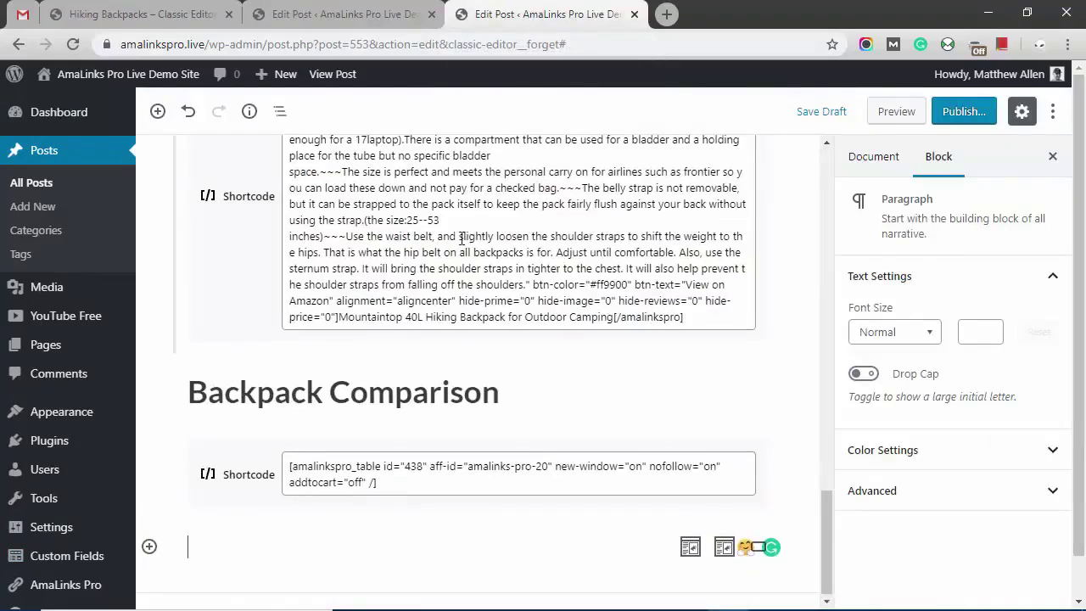
{"action": "scroll", "coordinate": [469, 239], "scroll_direction": "up", "scroll_amount": 2}
{"action": "scroll", "coordinate": [463, 238], "scroll_direction": "up", "scroll_amount": 5}
{"action": "scroll", "coordinate": [456, 236], "scroll_direction": "up", "scroll_amount": 5}
{"action": "scroll", "coordinate": [457, 236], "scroll_direction": "up", "scroll_amount": 3}
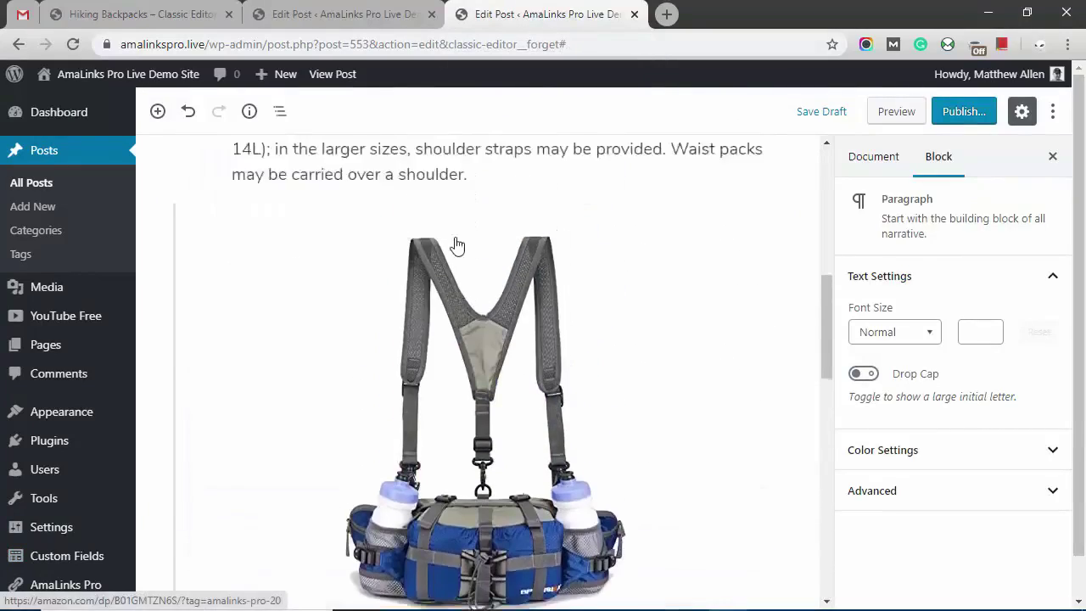
{"action": "scroll", "coordinate": [457, 237], "scroll_direction": "up", "scroll_amount": 3}
{"action": "scroll", "coordinate": [456, 240], "scroll_direction": "down", "scroll_amount": 8}
{"action": "scroll", "coordinate": [454, 242], "scroll_direction": "down", "scroll_amount": 10}
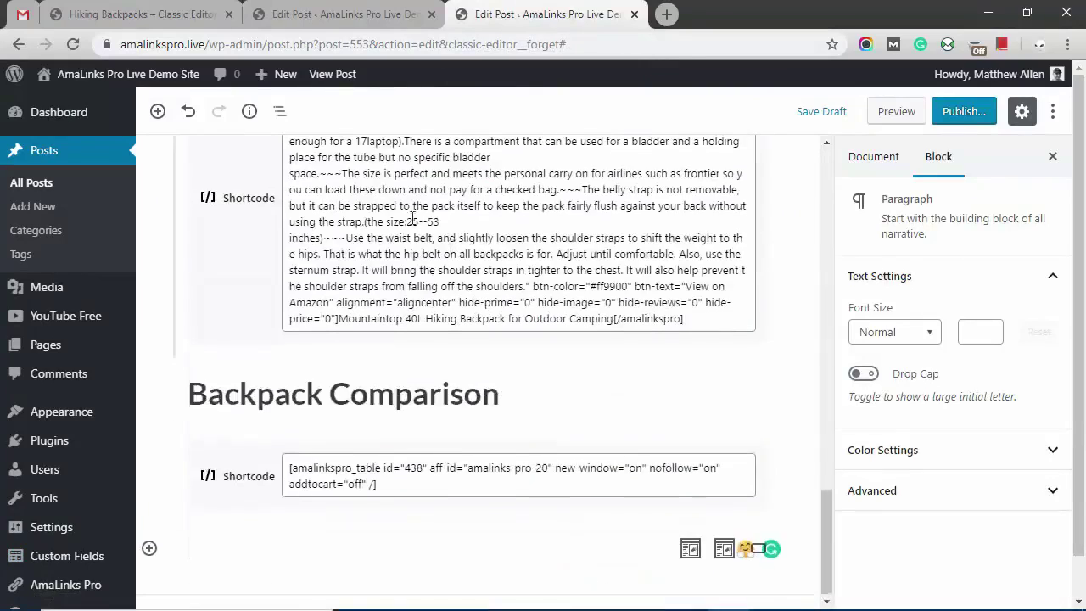
{"action": "scroll", "coordinate": [407, 244], "scroll_direction": "up", "scroll_amount": 1}
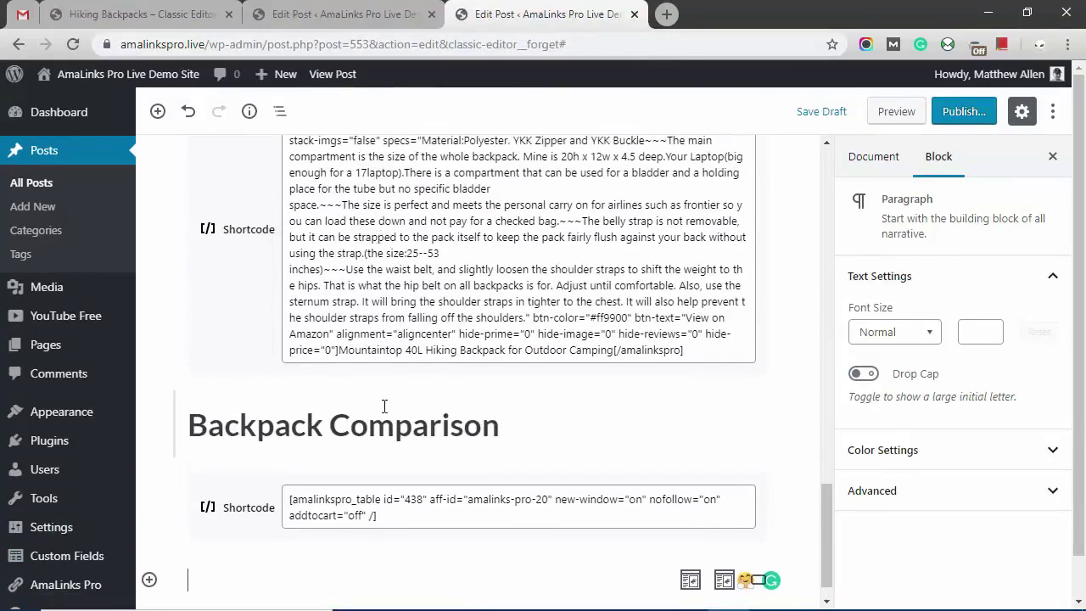
{"action": "scroll", "coordinate": [331, 458], "scroll_direction": "down", "scroll_amount": 1}
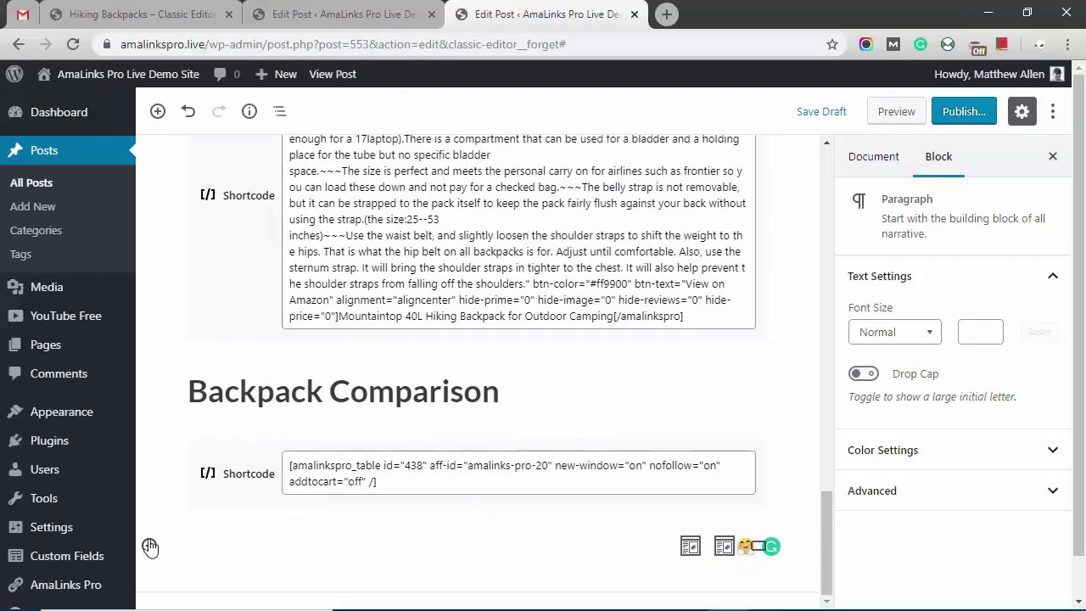
{"action": "left_click", "coordinate": [150, 546]}
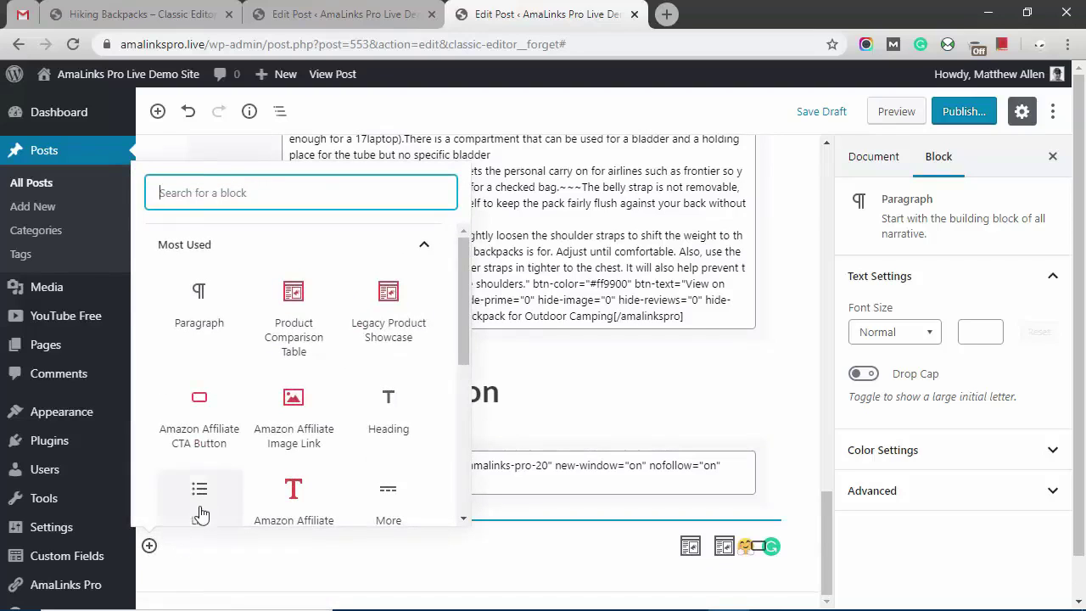
{"action": "left_click", "coordinate": [296, 330]}
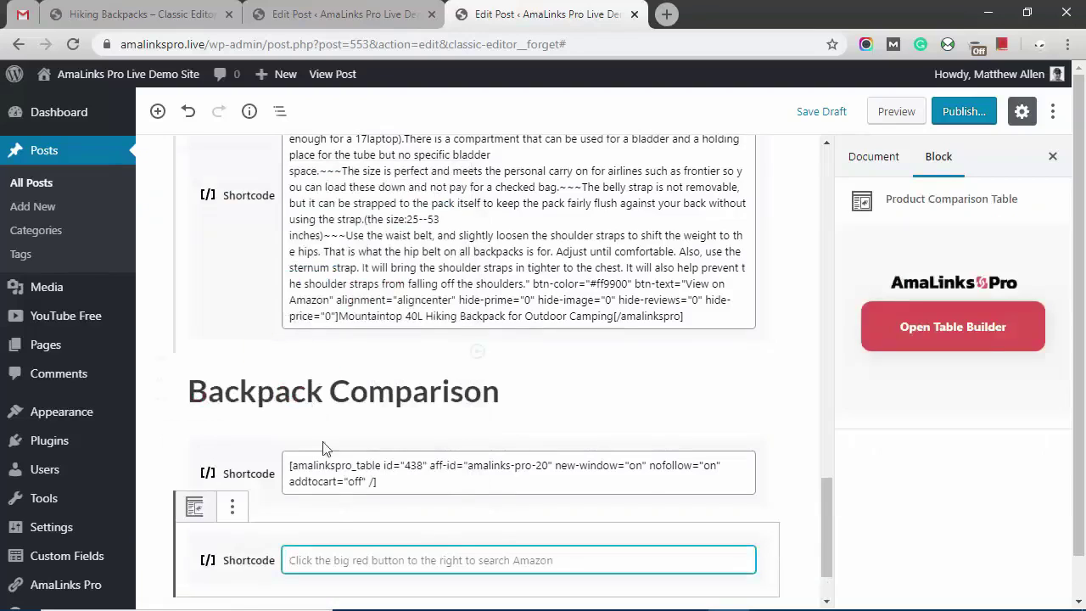
{"action": "mouse_move", "coordinate": [667, 528]}
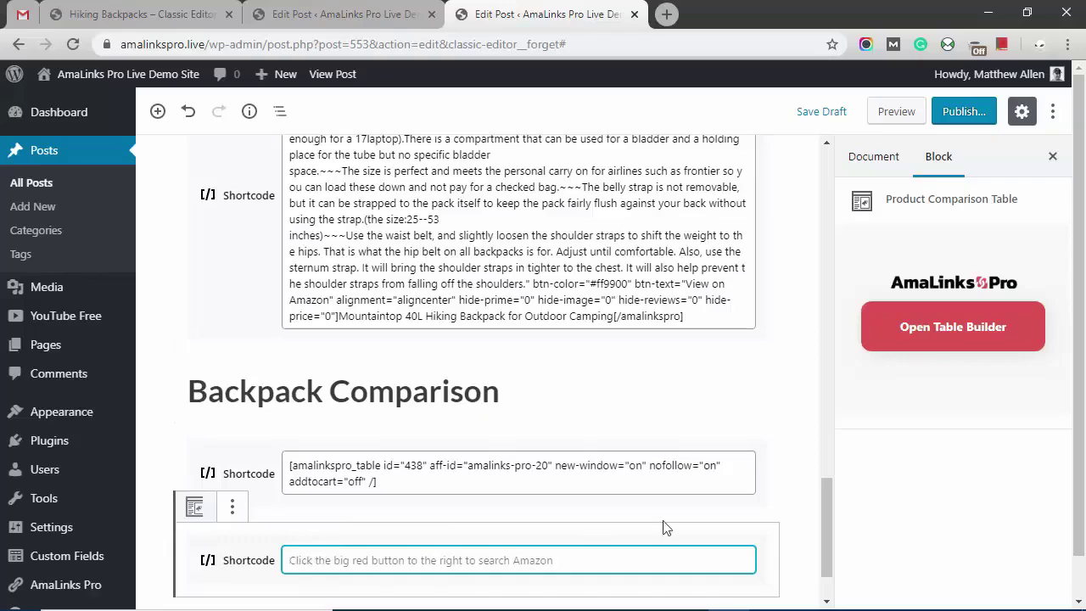
Step: Insert table #386 Backpacks from the Table Builder into the block
{"action": "left_click", "coordinate": [949, 331]}
{"action": "scroll", "coordinate": [382, 457], "scroll_direction": "down", "scroll_amount": 1}
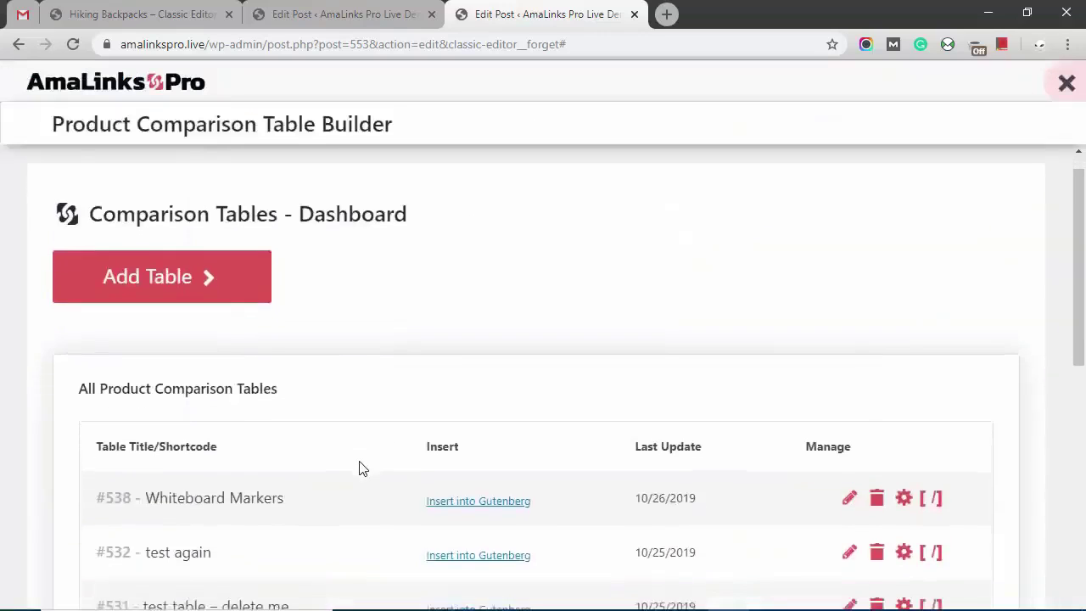
{"action": "scroll", "coordinate": [359, 468], "scroll_direction": "down", "scroll_amount": 1}
{"action": "scroll", "coordinate": [422, 466], "scroll_direction": "down", "scroll_amount": 1}
{"action": "scroll", "coordinate": [366, 422], "scroll_direction": "down", "scroll_amount": 1}
{"action": "scroll", "coordinate": [281, 260], "scroll_direction": "down", "scroll_amount": 1}
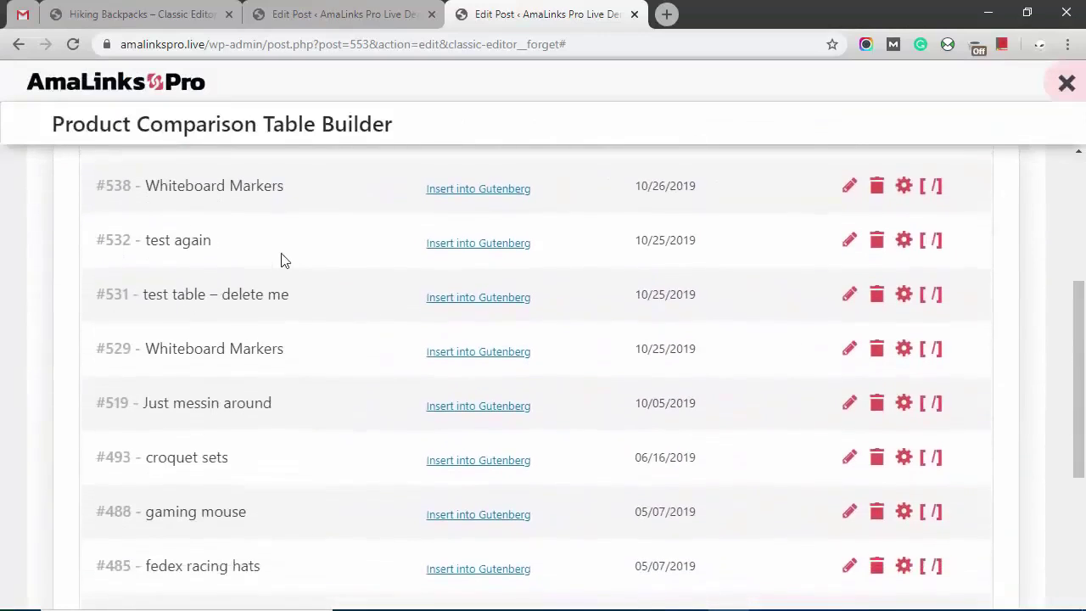
{"action": "scroll", "coordinate": [274, 267], "scroll_direction": "down", "scroll_amount": 2}
{"action": "scroll", "coordinate": [276, 266], "scroll_direction": "down", "scroll_amount": 1}
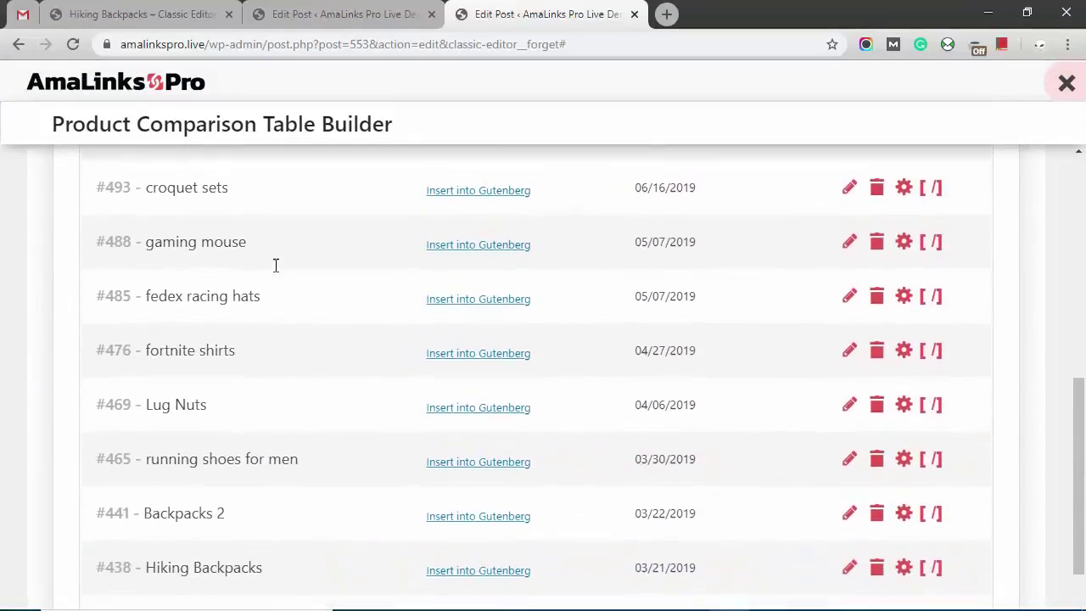
{"action": "scroll", "coordinate": [274, 267], "scroll_direction": "up", "scroll_amount": 5}
{"action": "scroll", "coordinate": [274, 268], "scroll_direction": "up", "scroll_amount": 1}
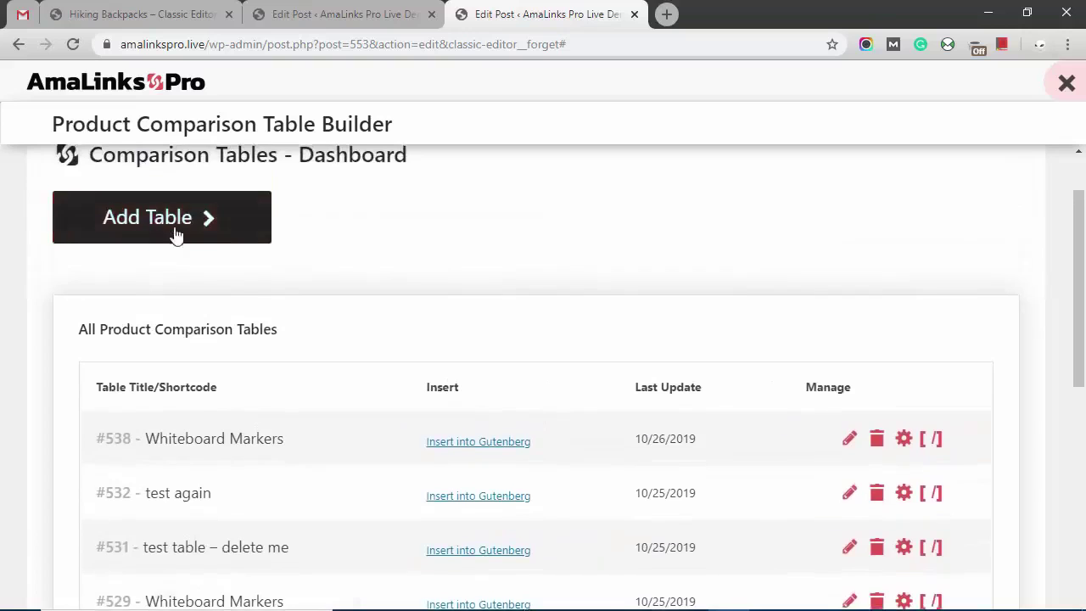
{"action": "scroll", "coordinate": [235, 253], "scroll_direction": "down", "scroll_amount": 3}
{"action": "scroll", "coordinate": [237, 250], "scroll_direction": "down", "scroll_amount": 1}
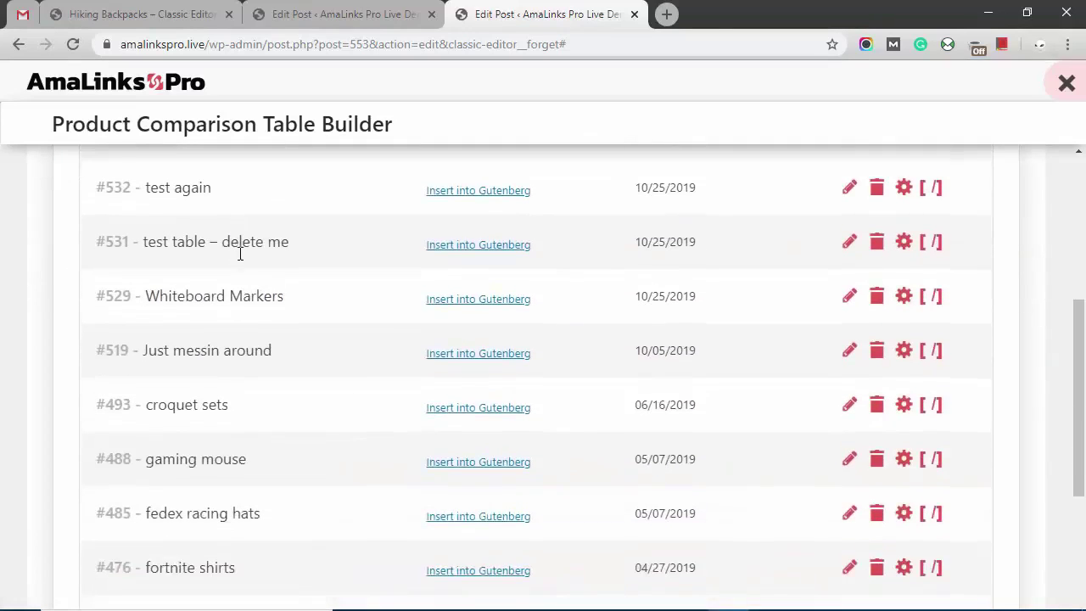
{"action": "scroll", "coordinate": [438, 482], "scroll_direction": "down", "scroll_amount": 1}
{"action": "scroll", "coordinate": [438, 481], "scroll_direction": "down", "scroll_amount": 2}
{"action": "scroll", "coordinate": [436, 481], "scroll_direction": "down", "scroll_amount": 1}
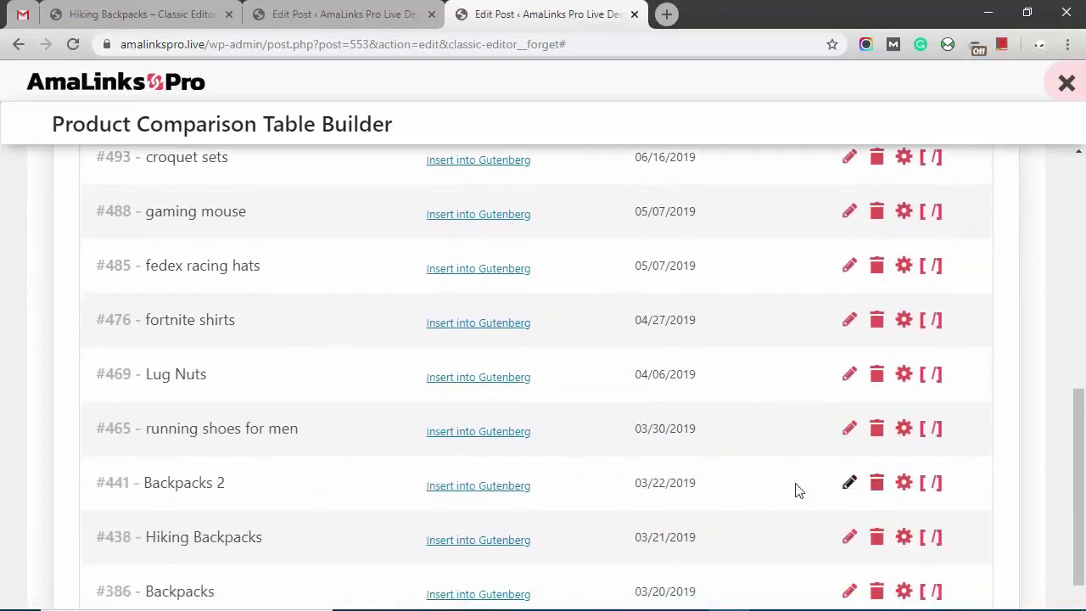
{"action": "scroll", "coordinate": [664, 464], "scroll_direction": "down", "scroll_amount": 2}
{"action": "scroll", "coordinate": [662, 456], "scroll_direction": "up", "scroll_amount": 3}
{"action": "scroll", "coordinate": [662, 458], "scroll_direction": "down", "scroll_amount": 1}
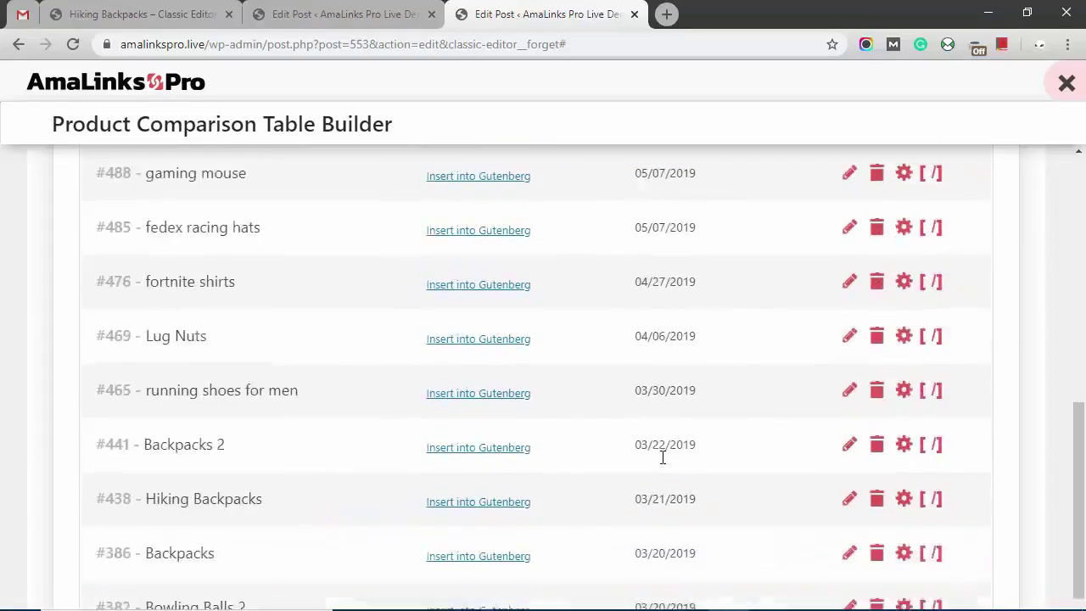
{"action": "scroll", "coordinate": [466, 471], "scroll_direction": "down", "scroll_amount": 3}
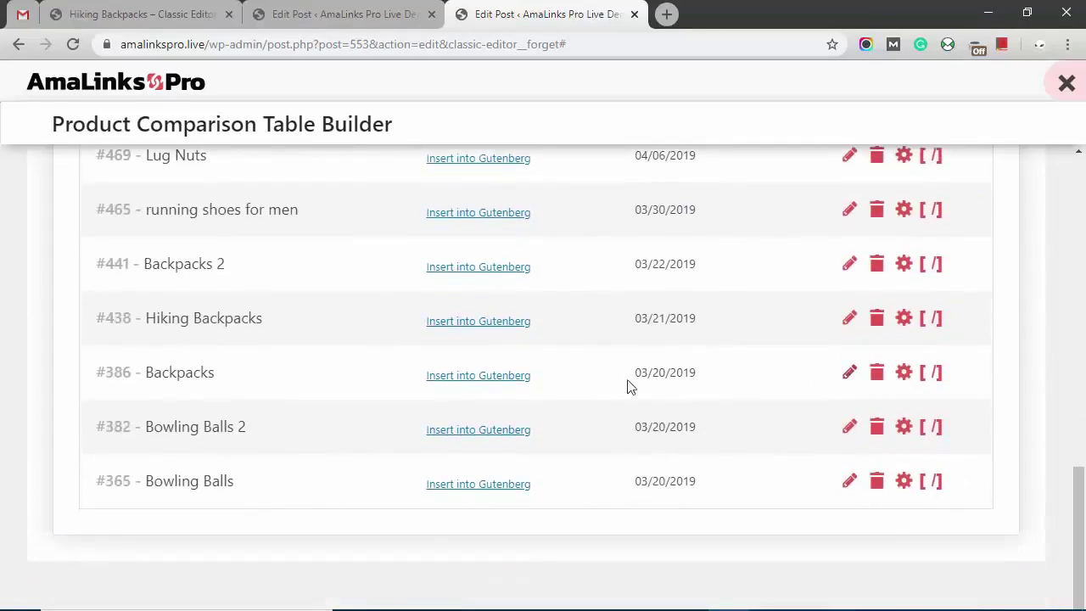
{"action": "left_click", "coordinate": [490, 382]}
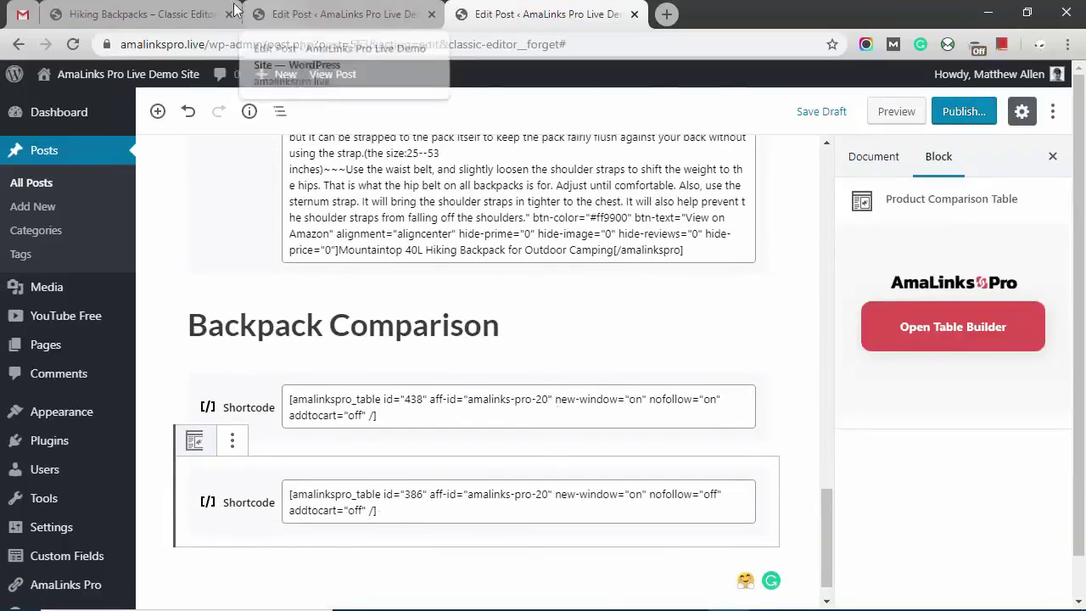
Step: Switch to the live post and scroll up through its comparison table to the post title
{"action": "left_click", "coordinate": [138, 15]}
{"action": "scroll", "coordinate": [530, 383], "scroll_direction": "down", "scroll_amount": 3}
{"action": "scroll", "coordinate": [520, 382], "scroll_direction": "down", "scroll_amount": 1}
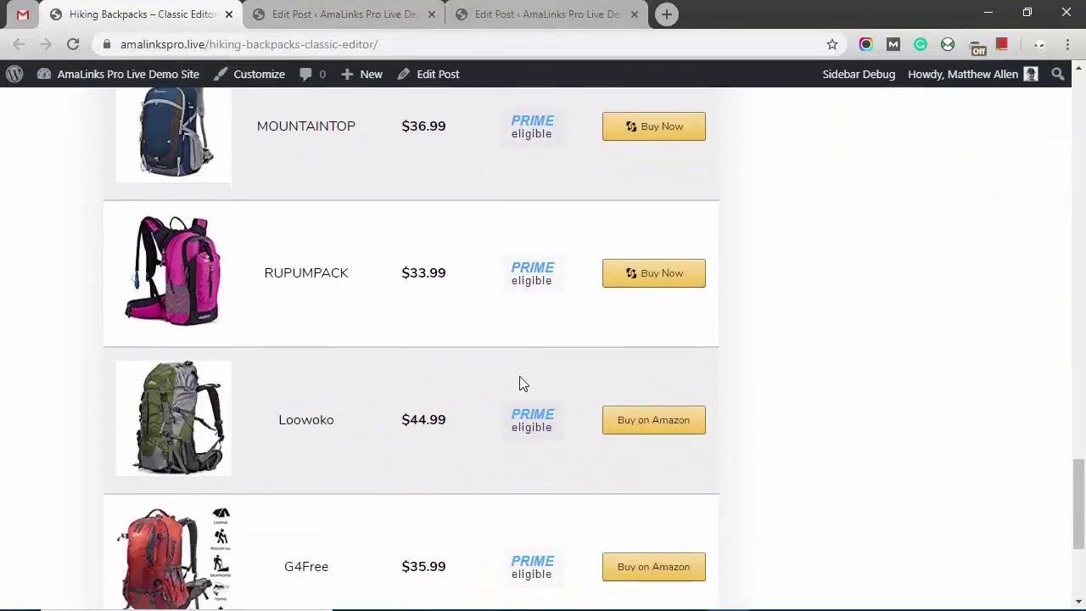
{"action": "scroll", "coordinate": [519, 382], "scroll_direction": "down", "scroll_amount": 1}
{"action": "scroll", "coordinate": [519, 382], "scroll_direction": "up", "scroll_amount": 3}
{"action": "scroll", "coordinate": [520, 382], "scroll_direction": "up", "scroll_amount": 2}
{"action": "scroll", "coordinate": [520, 384], "scroll_direction": "up", "scroll_amount": 3}
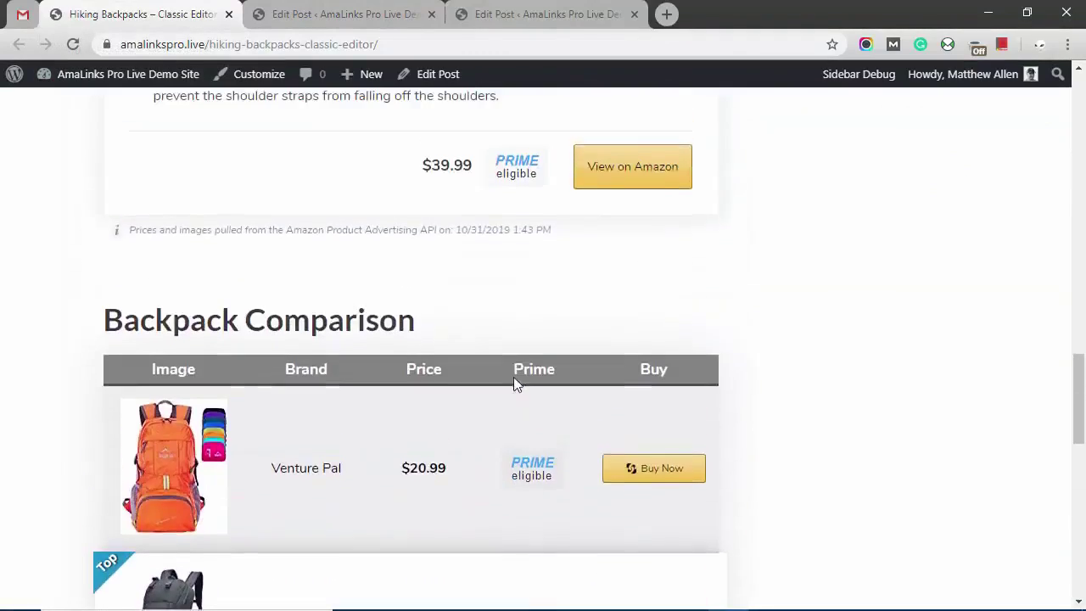
{"action": "scroll", "coordinate": [519, 384], "scroll_direction": "up", "scroll_amount": 2}
{"action": "scroll", "coordinate": [519, 384], "scroll_direction": "up", "scroll_amount": 1}
{"action": "scroll", "coordinate": [519, 387], "scroll_direction": "up", "scroll_amount": 2}
{"action": "scroll", "coordinate": [520, 386], "scroll_direction": "up", "scroll_amount": 2}
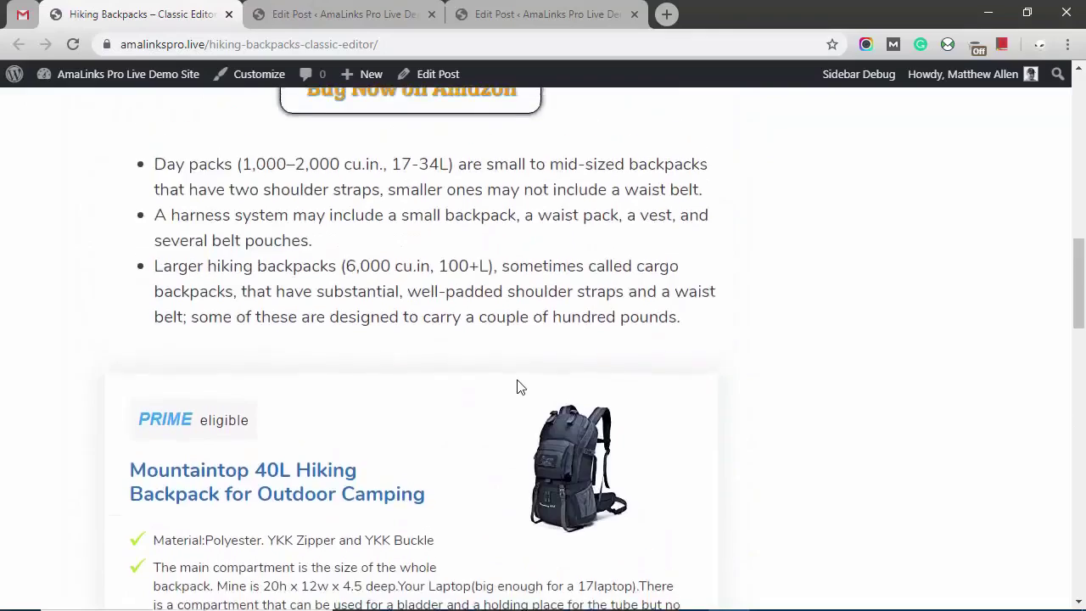
{"action": "scroll", "coordinate": [520, 387], "scroll_direction": "up", "scroll_amount": 3}
{"action": "scroll", "coordinate": [517, 383], "scroll_direction": "up", "scroll_amount": 4}
{"action": "scroll", "coordinate": [516, 380], "scroll_direction": "up", "scroll_amount": 2}
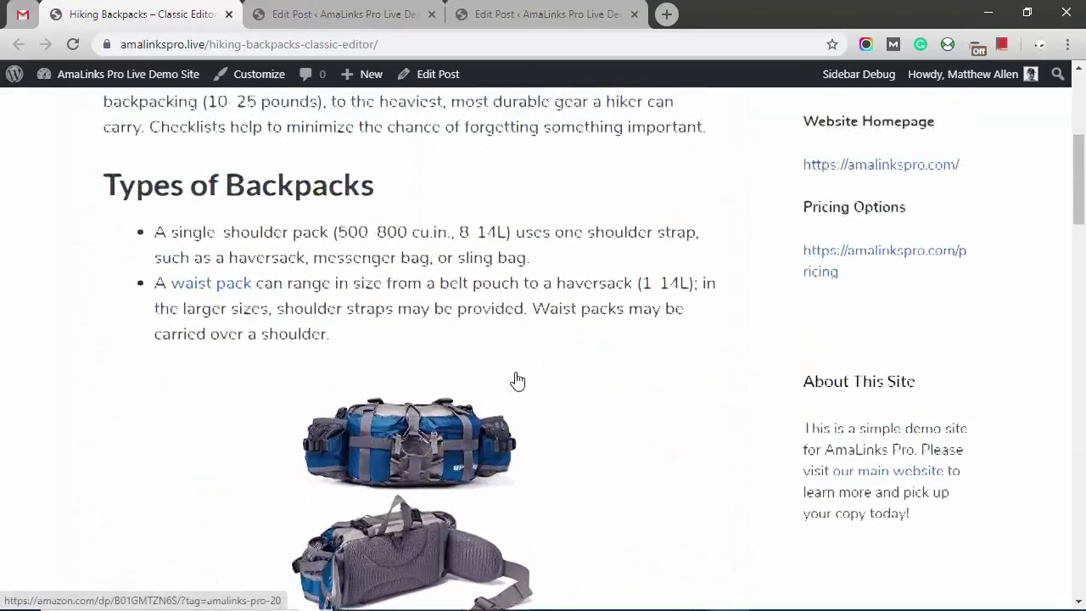
{"action": "scroll", "coordinate": [516, 379], "scroll_direction": "up", "scroll_amount": 1}
{"action": "scroll", "coordinate": [516, 380], "scroll_direction": "up", "scroll_amount": 1}
{"action": "scroll", "coordinate": [518, 380], "scroll_direction": "up", "scroll_amount": 2}
{"action": "scroll", "coordinate": [516, 380], "scroll_direction": "down", "scroll_amount": 1}
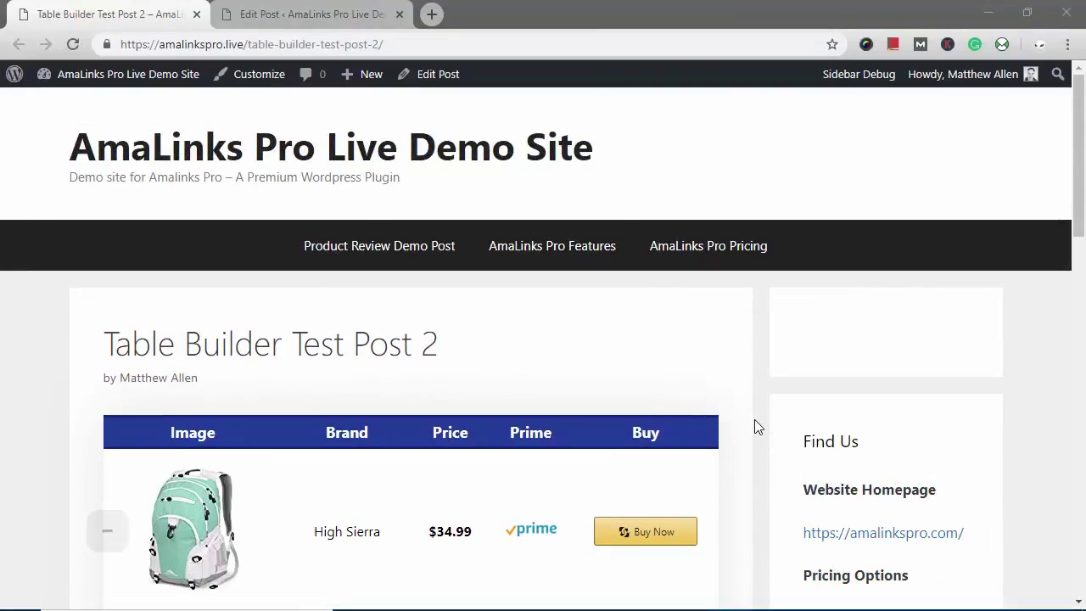
Step: Scroll through the table rows from High Sierra to Fjallraven, then back toward the top
{"action": "scroll", "coordinate": [731, 420], "scroll_direction": "down", "scroll_amount": 1}
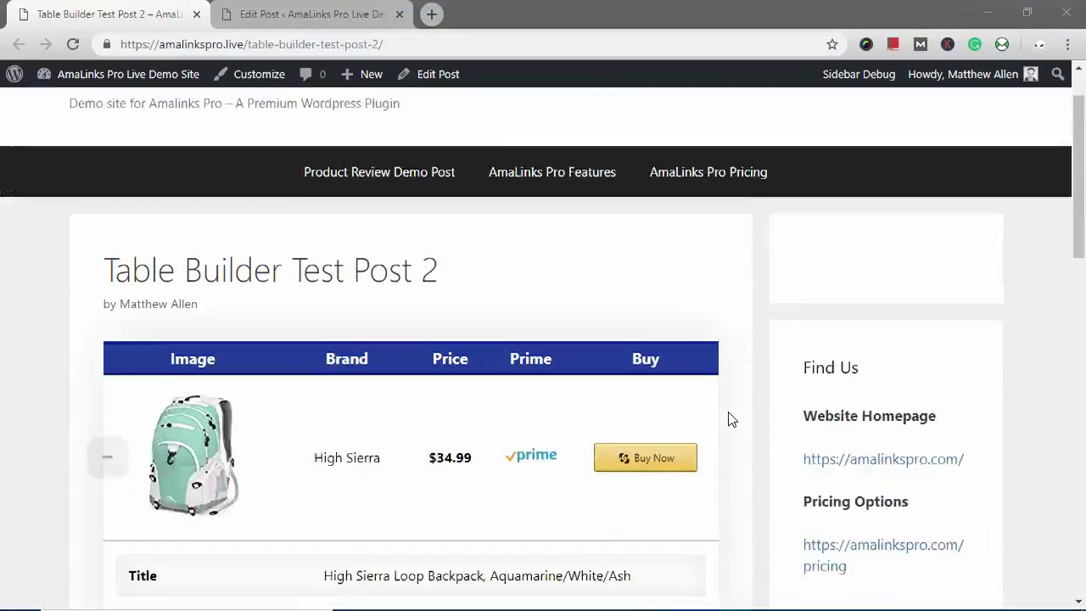
{"action": "scroll", "coordinate": [731, 420], "scroll_direction": "down", "scroll_amount": 1}
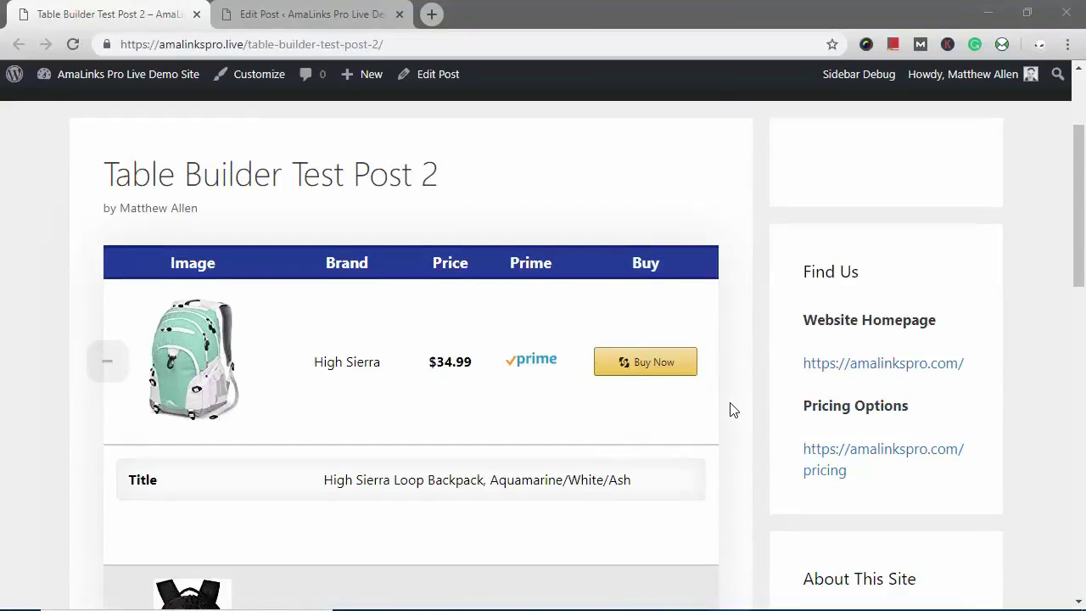
{"action": "scroll", "coordinate": [734, 410], "scroll_direction": "down", "scroll_amount": 1}
{"action": "scroll", "coordinate": [734, 409], "scroll_direction": "down", "scroll_amount": 1}
{"action": "scroll", "coordinate": [732, 410], "scroll_direction": "down", "scroll_amount": 1}
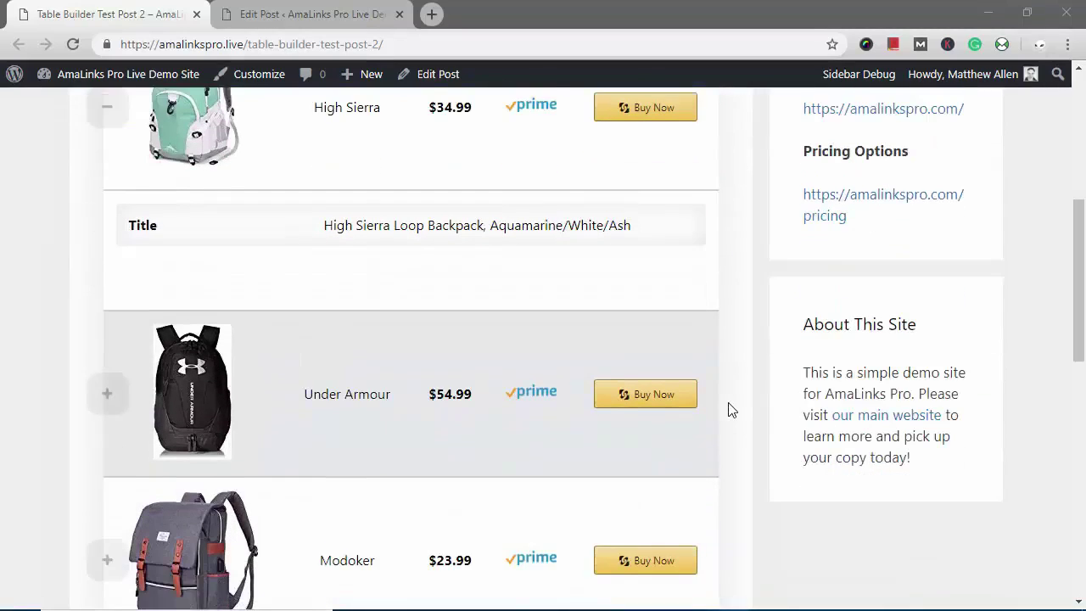
{"action": "scroll", "coordinate": [732, 410], "scroll_direction": "down", "scroll_amount": 1}
{"action": "scroll", "coordinate": [730, 409], "scroll_direction": "down", "scroll_amount": 2}
{"action": "scroll", "coordinate": [727, 410], "scroll_direction": "down", "scroll_amount": 2}
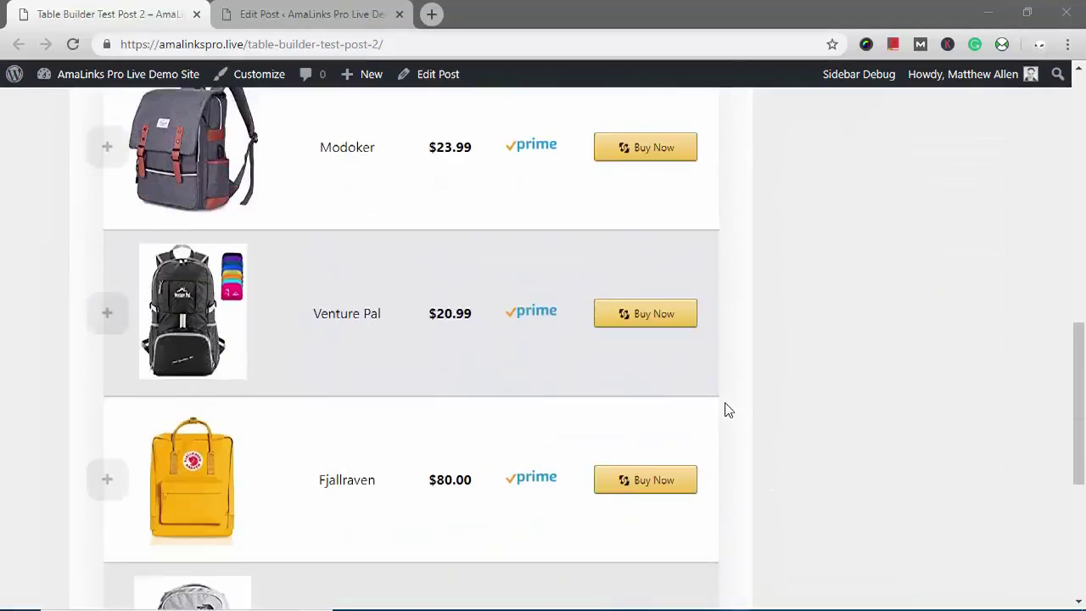
{"action": "scroll", "coordinate": [727, 410], "scroll_direction": "up", "scroll_amount": 3}
{"action": "scroll", "coordinate": [728, 410], "scroll_direction": "up", "scroll_amount": 2}
{"action": "scroll", "coordinate": [728, 410], "scroll_direction": "up", "scroll_amount": 1}
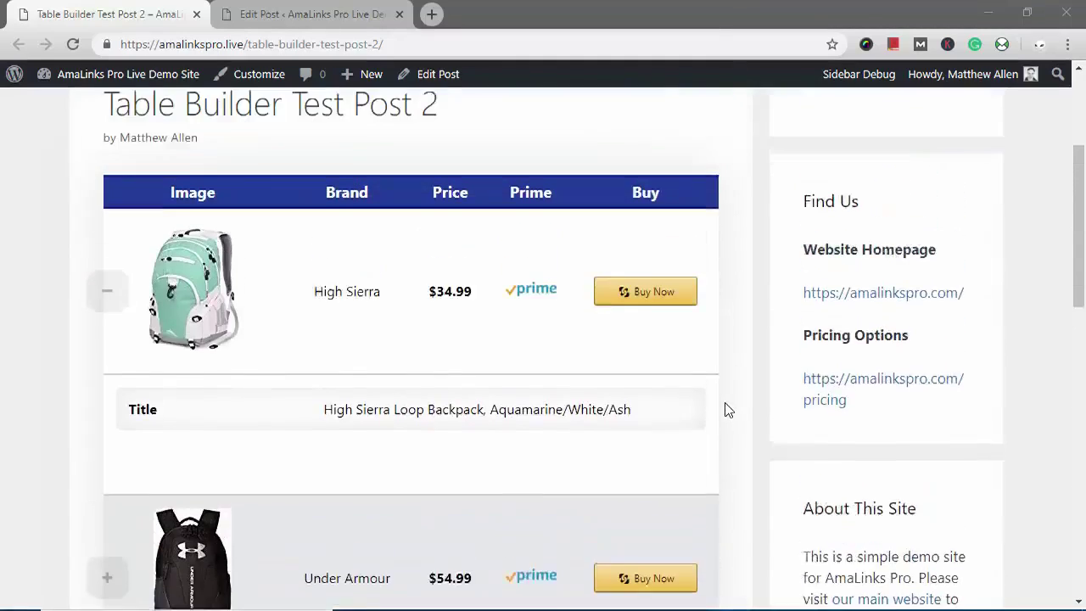
{"action": "scroll", "coordinate": [727, 410], "scroll_direction": "up", "scroll_amount": 1}
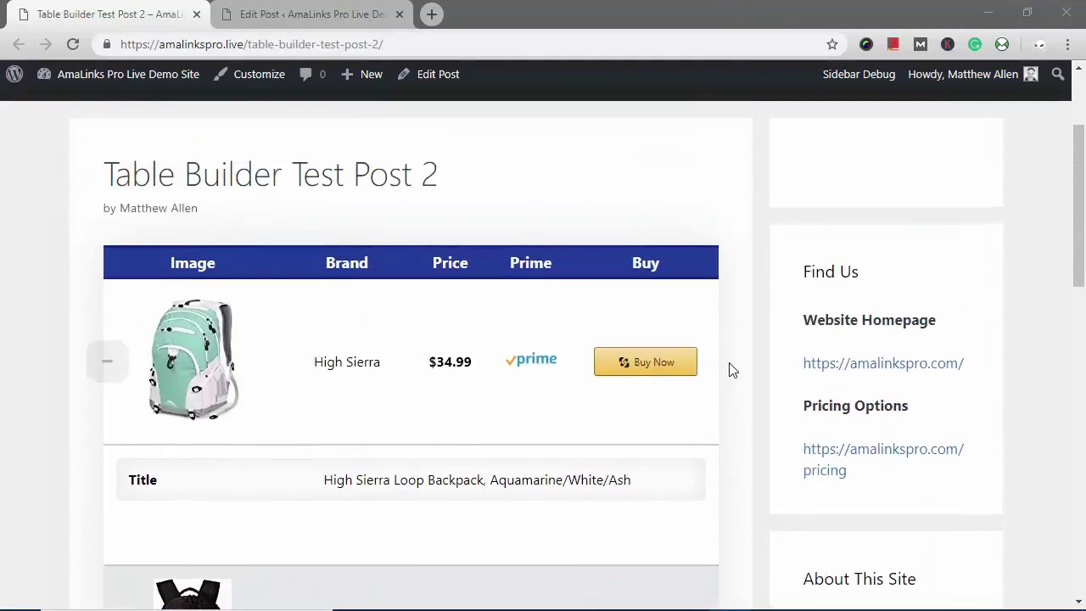
{"action": "scroll", "coordinate": [734, 369], "scroll_direction": "up", "scroll_amount": 2}
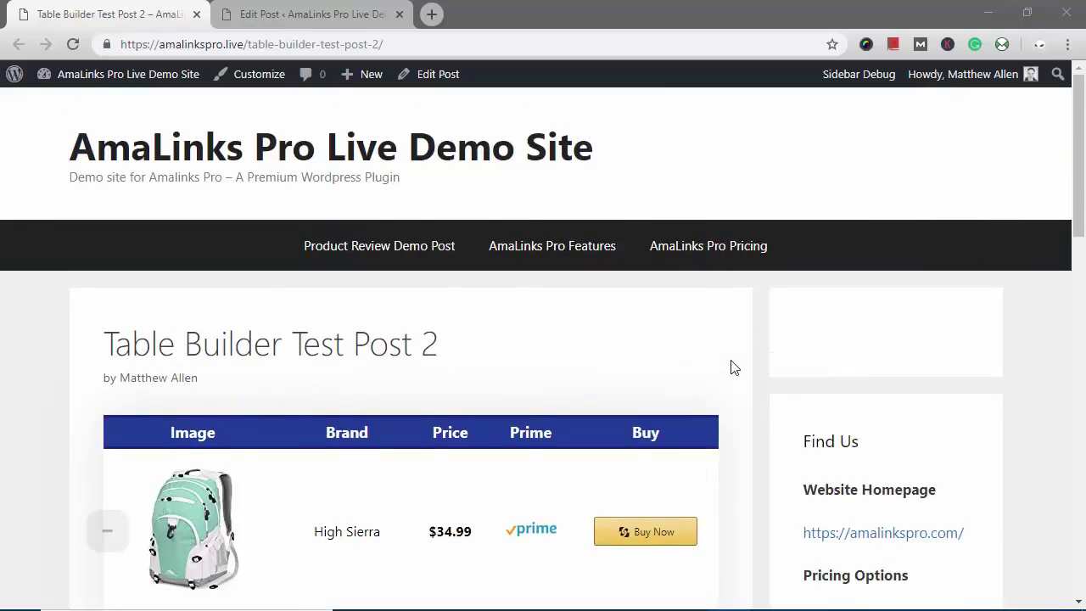
{"action": "left_click", "coordinate": [1027, 13]}
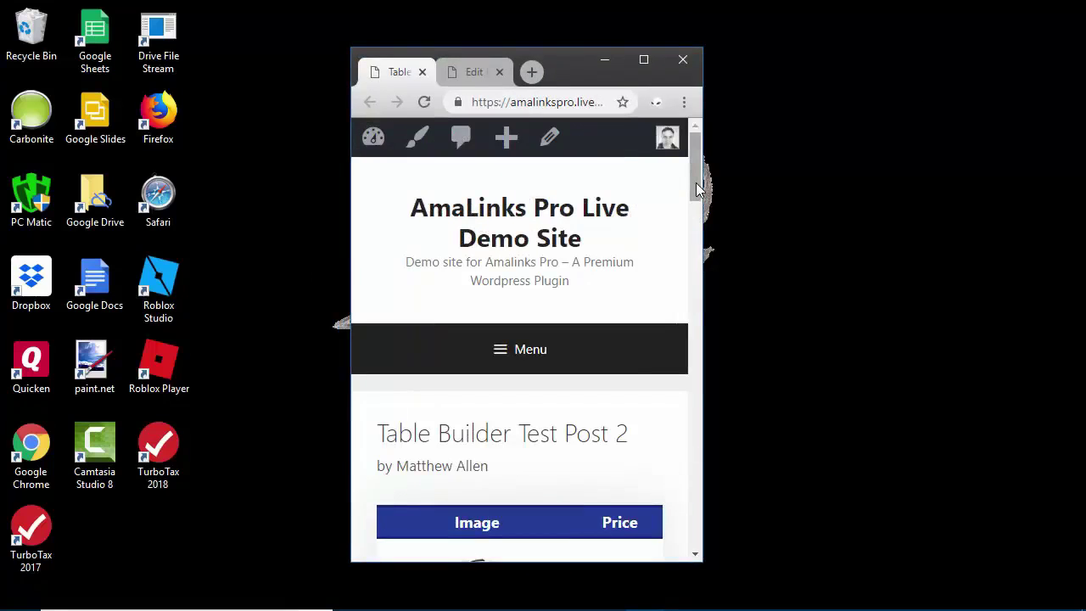
{"action": "left_click_drag", "start_coordinate": [696, 182], "coordinate": [693, 240]}
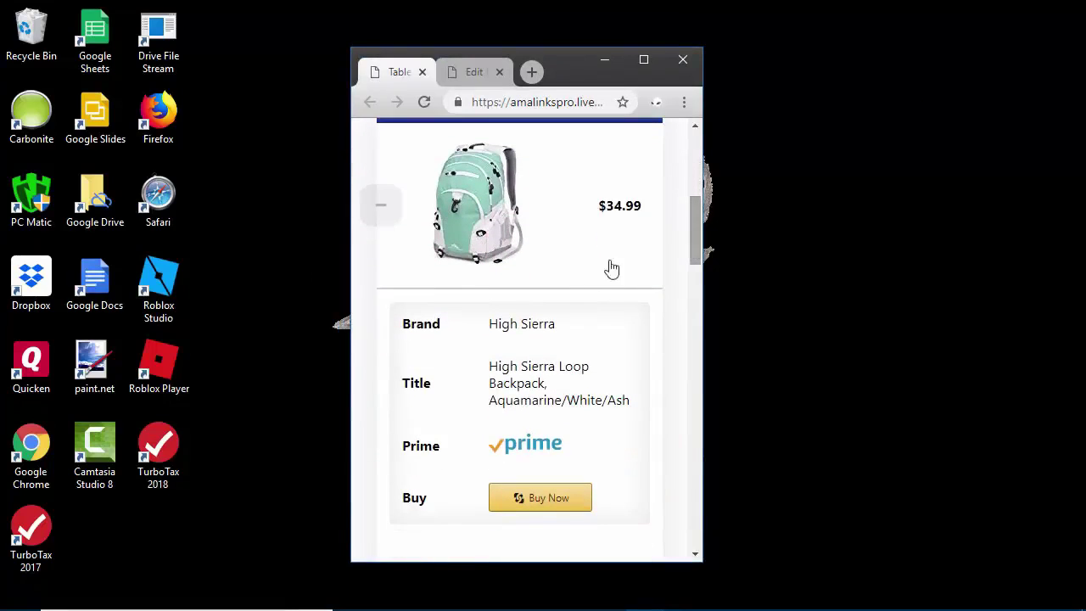
{"action": "left_click", "coordinate": [380, 208]}
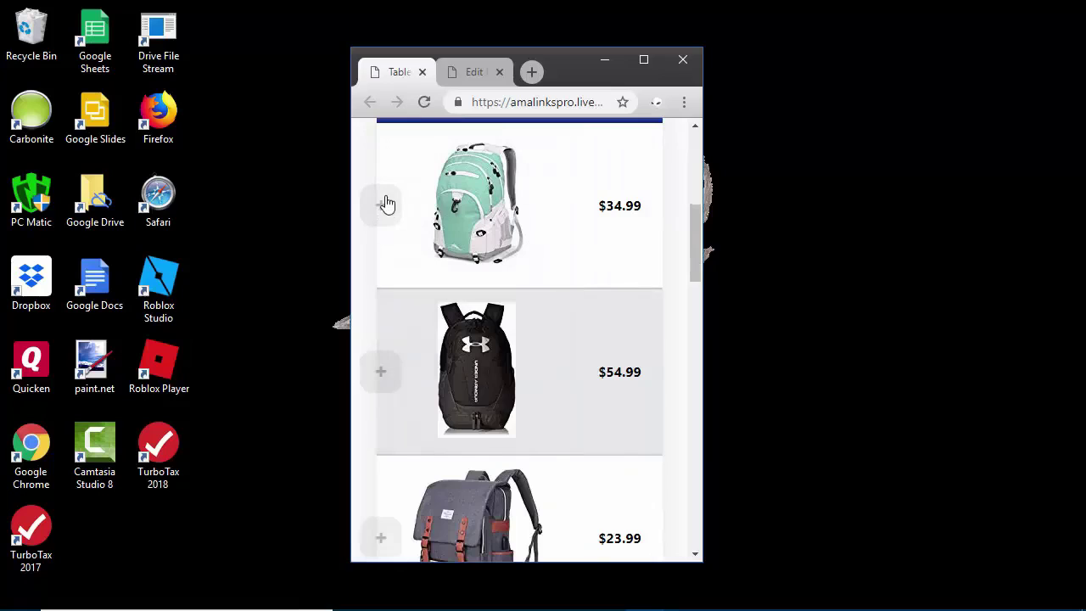
{"action": "left_click", "coordinate": [386, 204]}
{"action": "scroll", "coordinate": [436, 241], "scroll_direction": "down", "scroll_amount": 1}
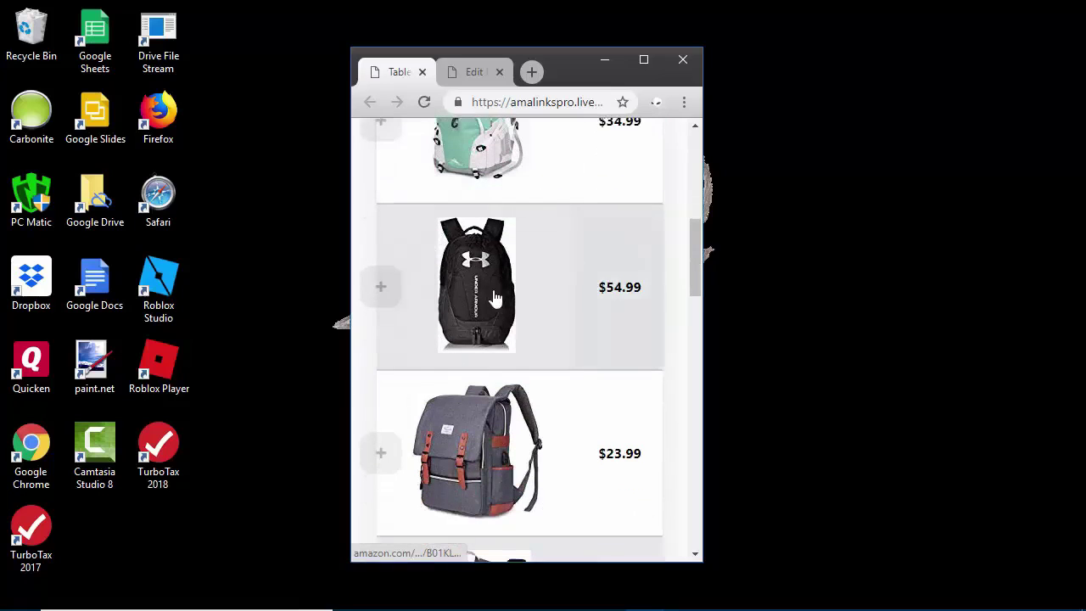
{"action": "scroll", "coordinate": [496, 297], "scroll_direction": "down", "scroll_amount": 2}
{"action": "scroll", "coordinate": [458, 307], "scroll_direction": "down", "scroll_amount": 1}
{"action": "left_click", "coordinate": [388, 363]}
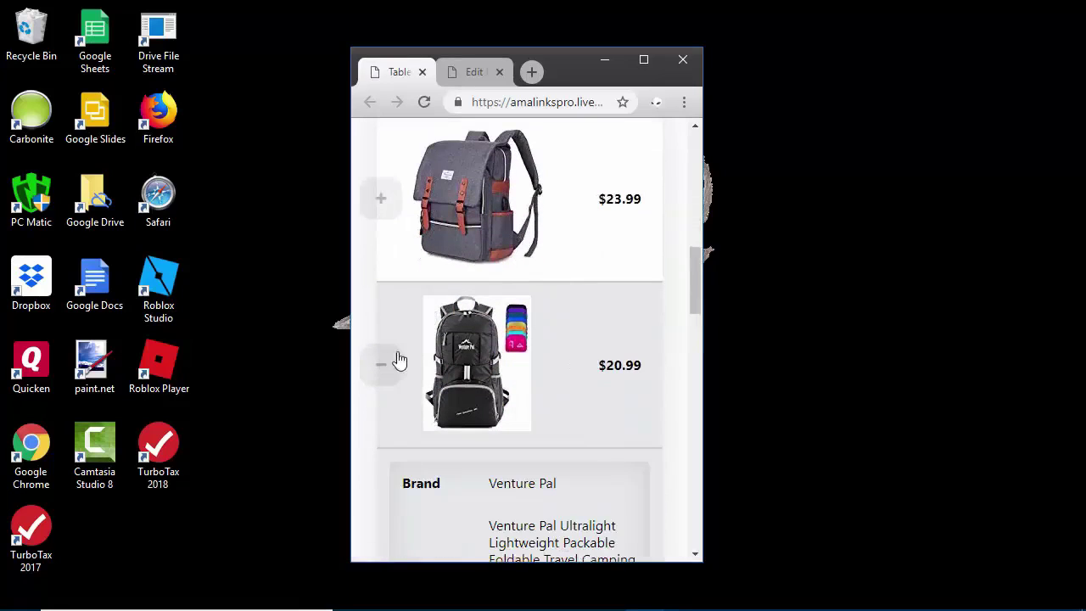
{"action": "scroll", "coordinate": [403, 360], "scroll_direction": "down", "scroll_amount": 1}
{"action": "scroll", "coordinate": [429, 350], "scroll_direction": "down", "scroll_amount": 2}
{"action": "scroll", "coordinate": [438, 326], "scroll_direction": "up", "scroll_amount": 2}
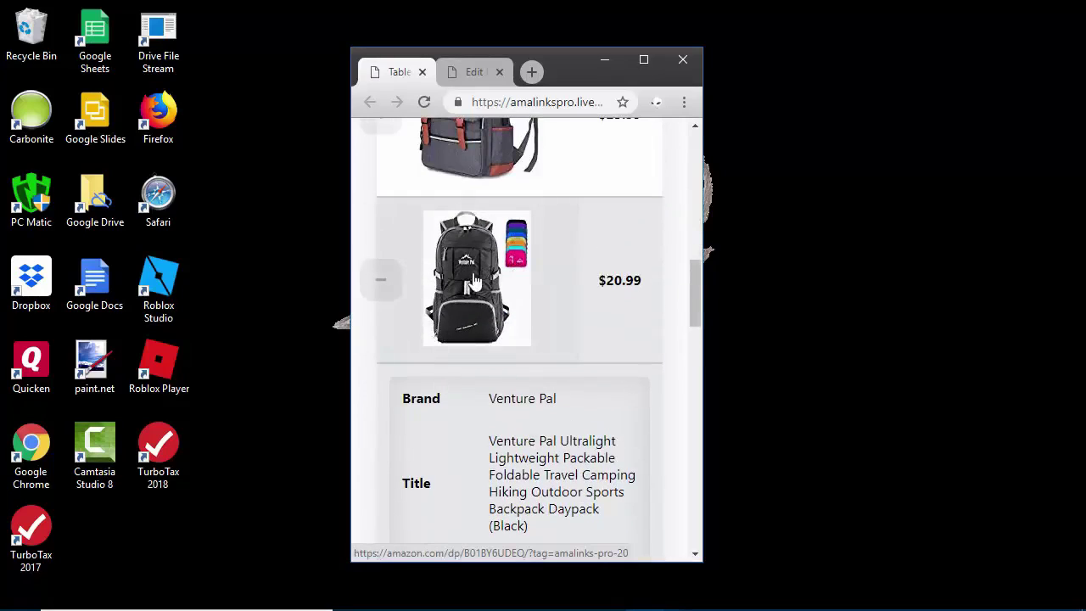
{"action": "left_click", "coordinate": [383, 284]}
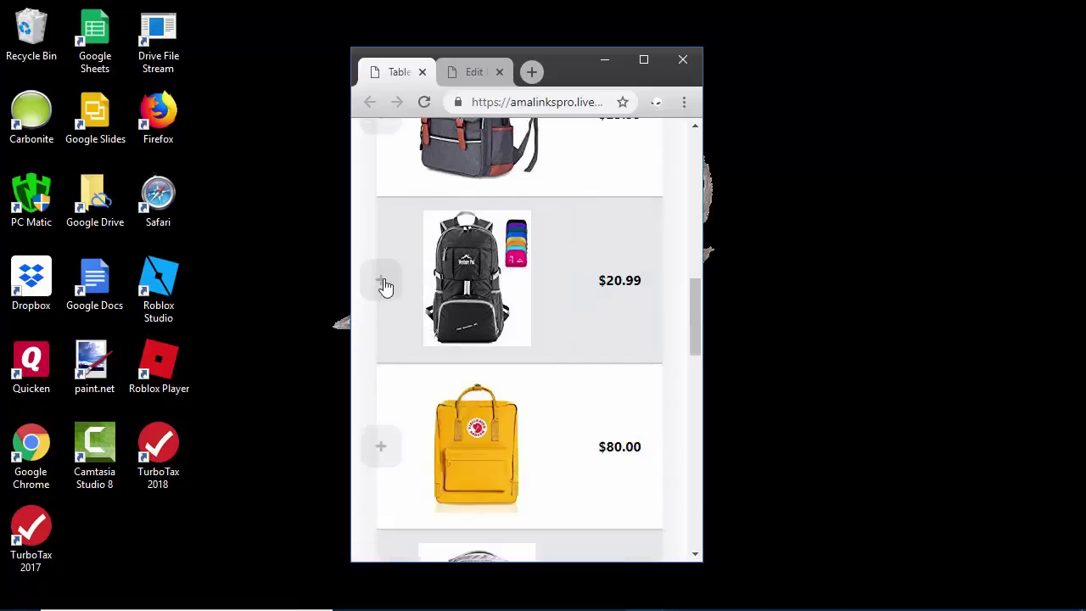
{"action": "scroll", "coordinate": [386, 289], "scroll_direction": "down", "scroll_amount": 3}
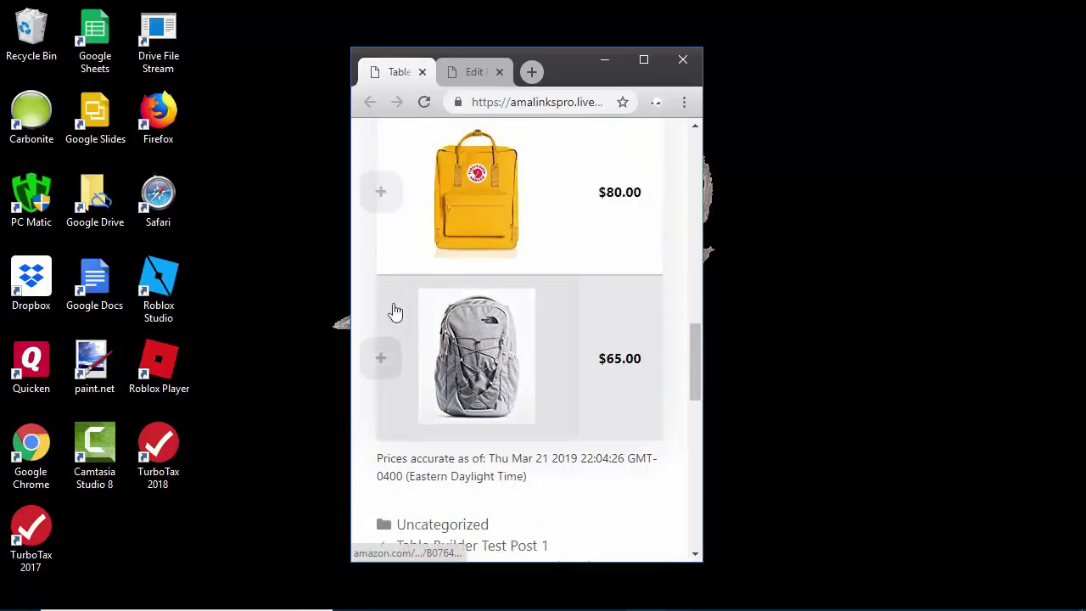
{"action": "left_click", "coordinate": [382, 193]}
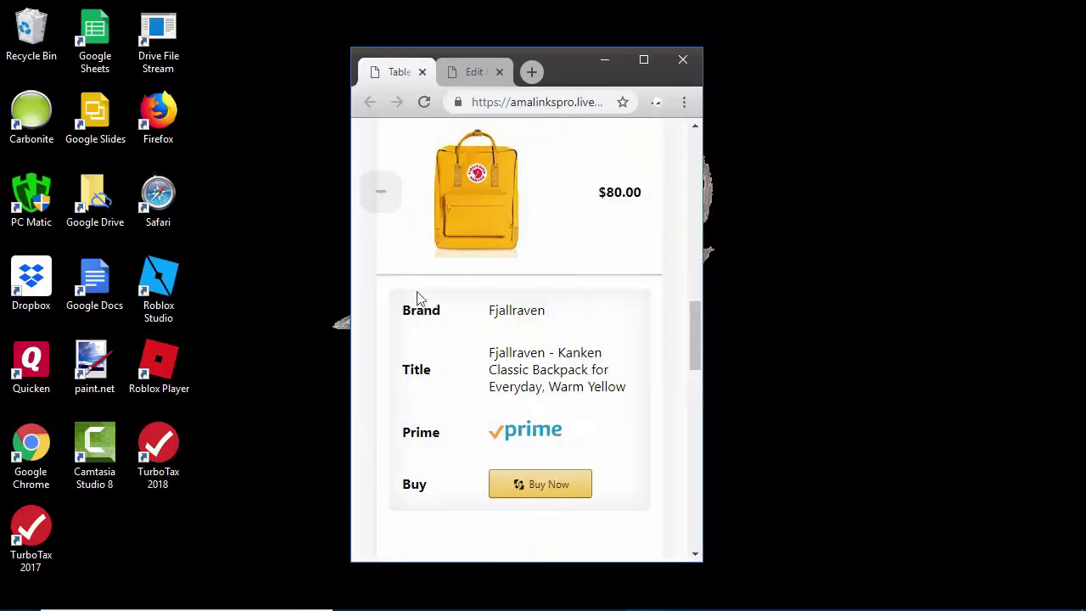
{"action": "left_click", "coordinate": [388, 196]}
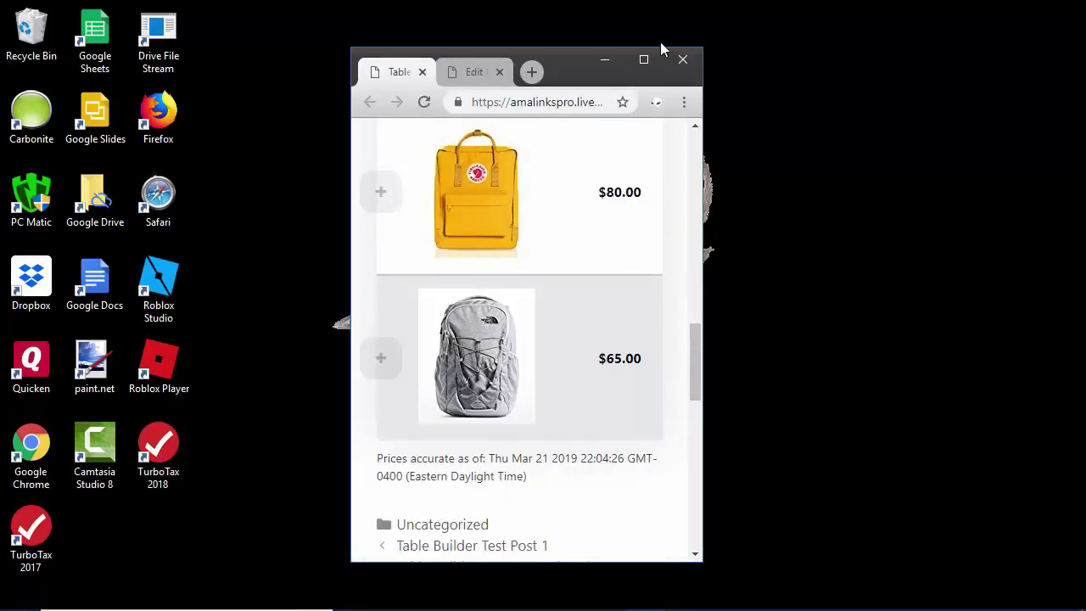
Step: Maximize the browser and create a new AmaLinks Pro comparison table named 'Backpacks 2'
{"action": "left_click", "coordinate": [646, 61]}
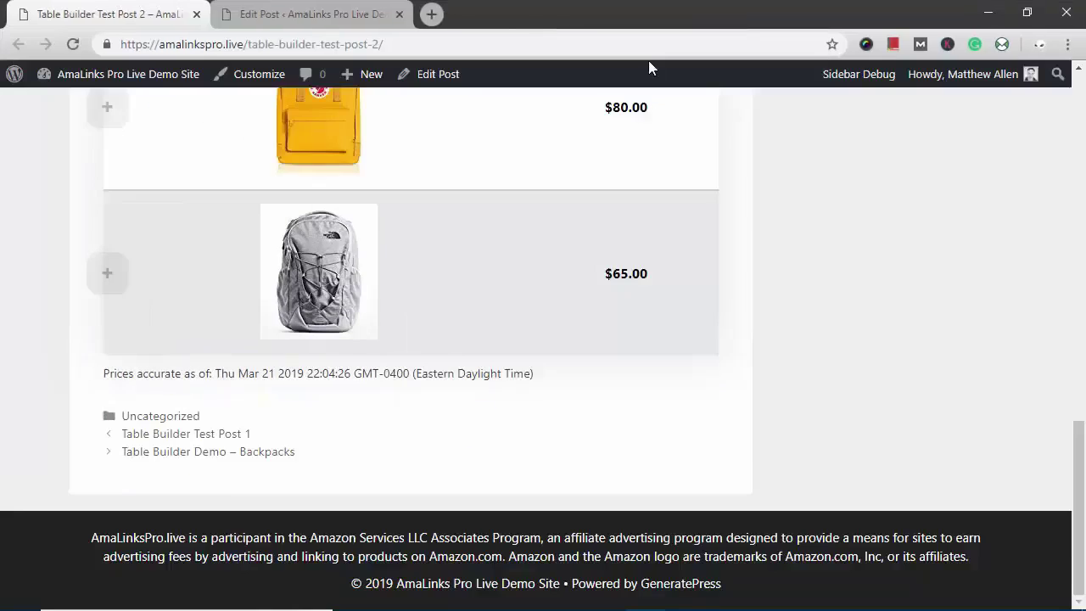
{"action": "left_click", "coordinate": [311, 21]}
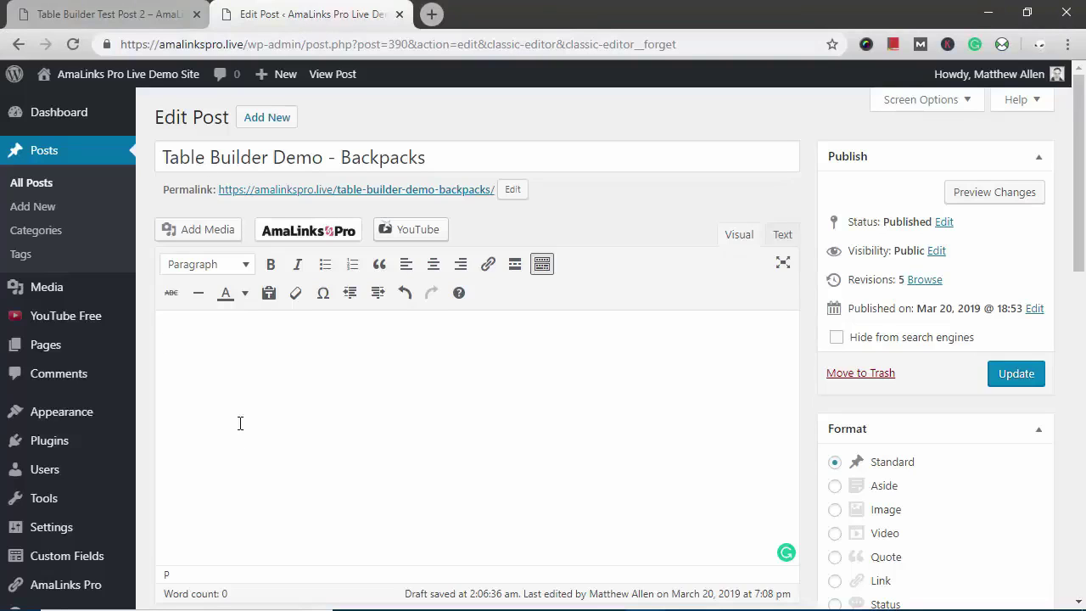
{"action": "left_click", "coordinate": [303, 232]}
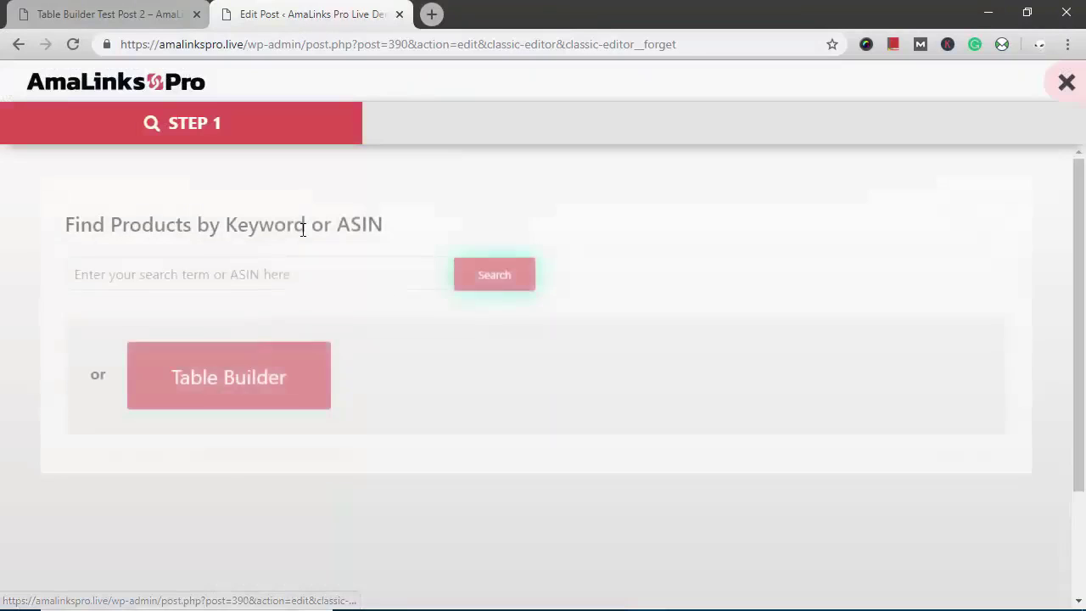
{"action": "left_click", "coordinate": [239, 367]}
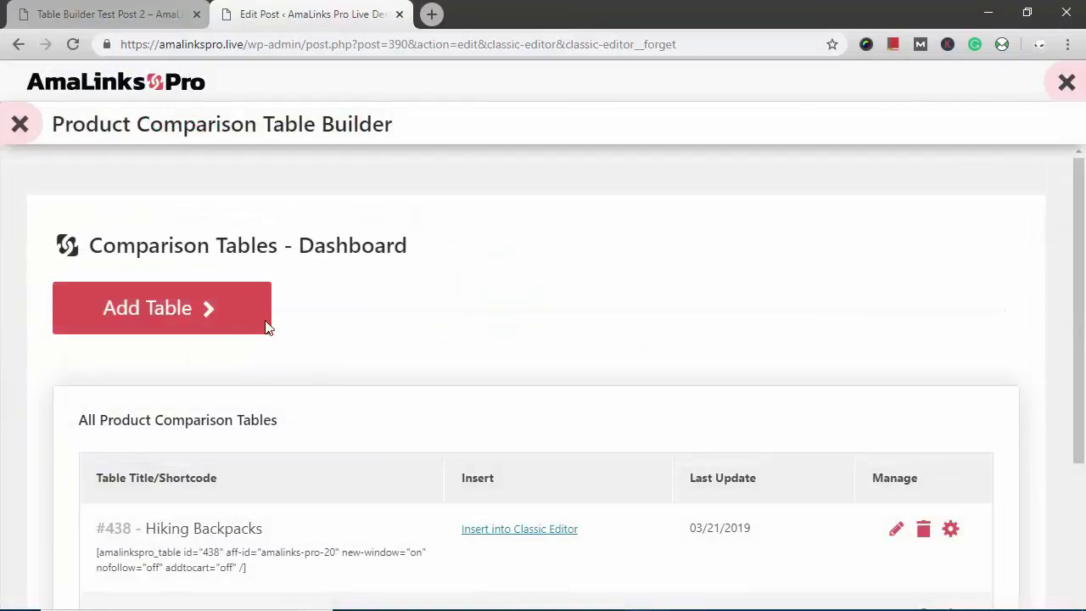
{"action": "left_click", "coordinate": [237, 312]}
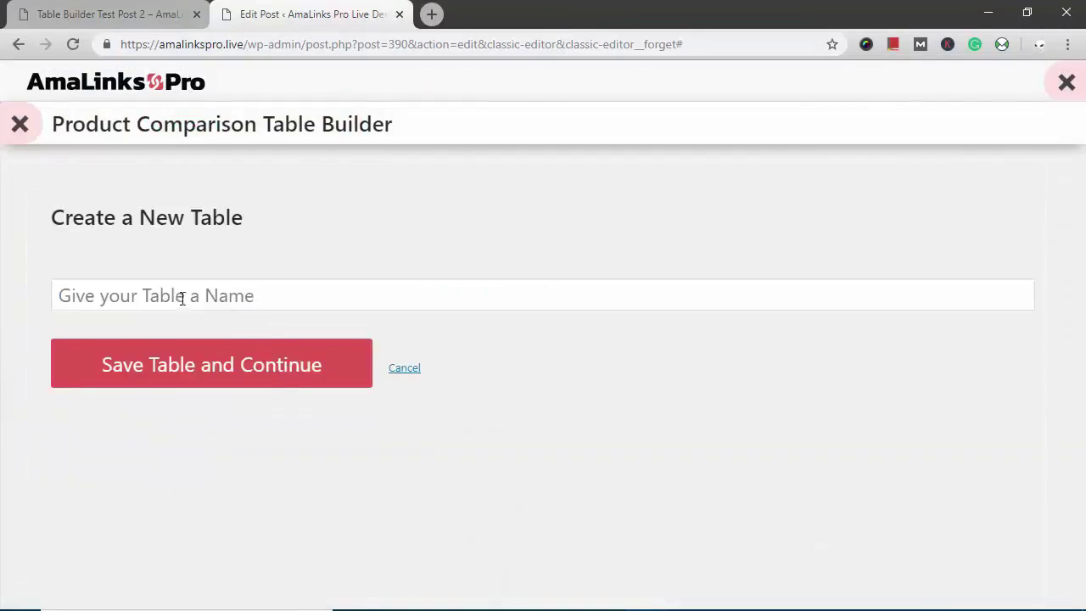
{"action": "left_click", "coordinate": [182, 295]}
{"action": "type", "text": "Backpacks 2"}
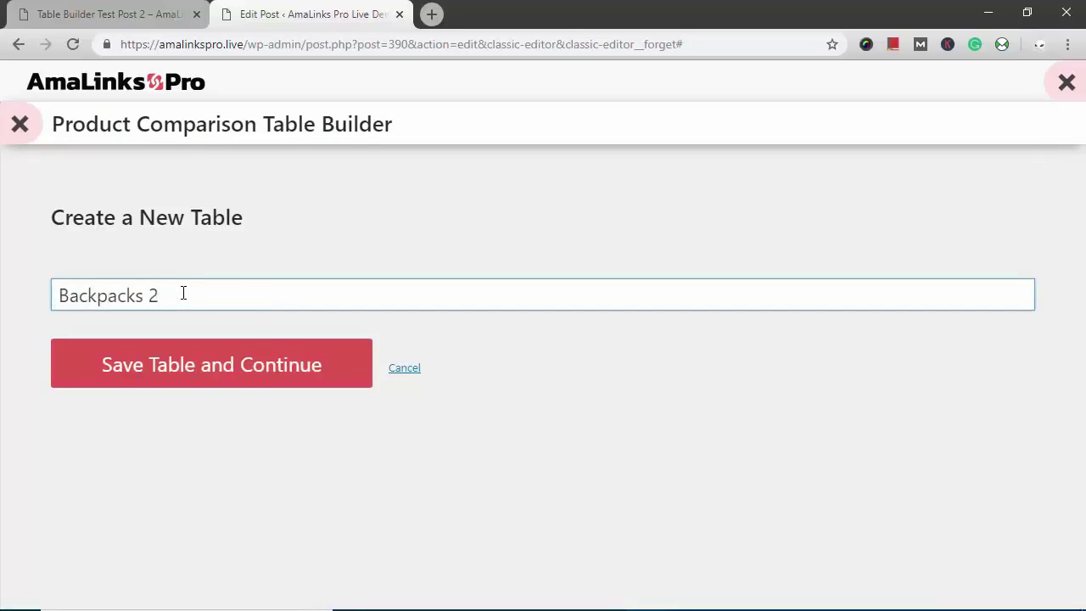
{"action": "left_click", "coordinate": [195, 357]}
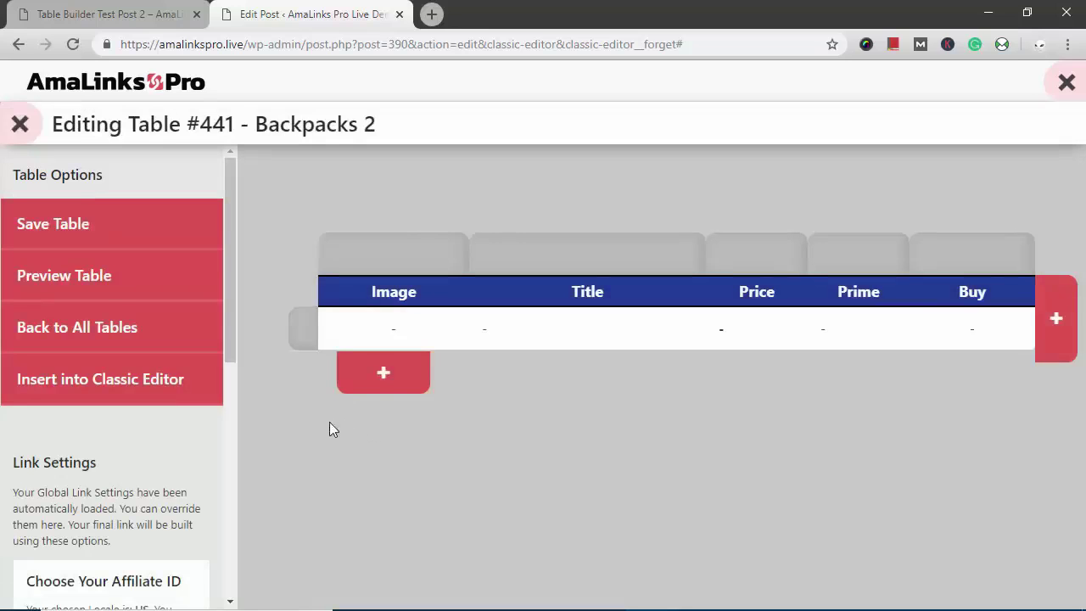
Step: Run a 'backpacks' product search for the new table's first row
{"action": "left_click", "coordinate": [385, 375]}
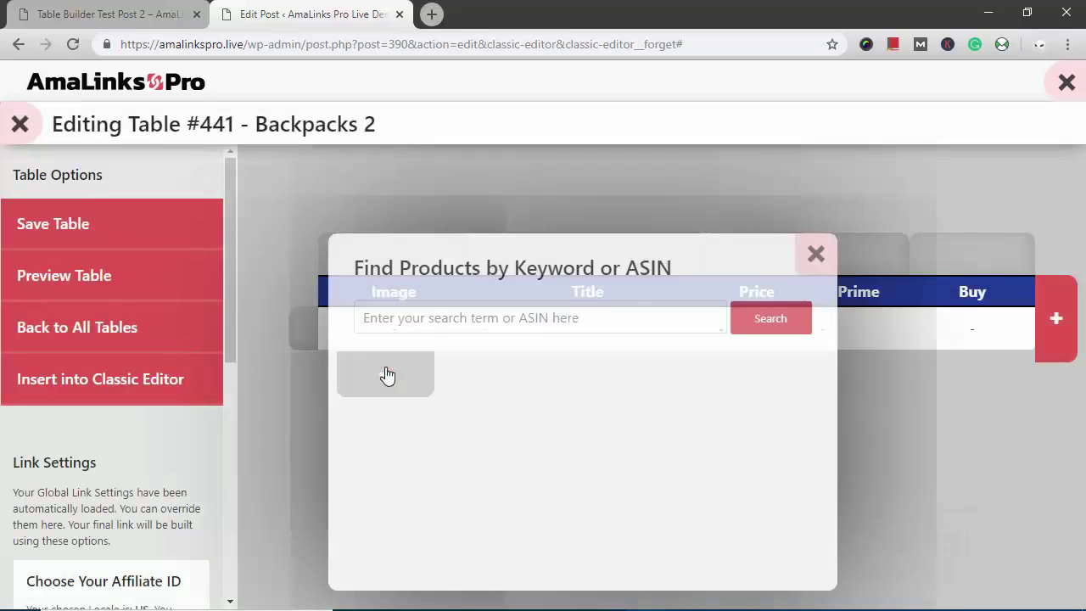
{"action": "left_click", "coordinate": [411, 321]}
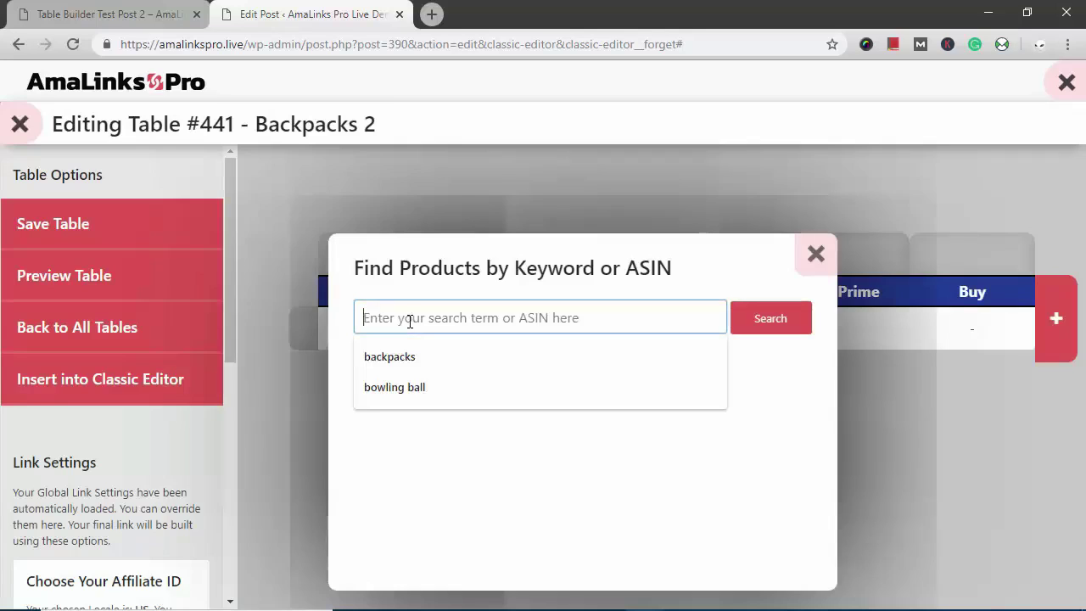
{"action": "left_click", "coordinate": [397, 360]}
{"action": "left_click", "coordinate": [761, 319]}
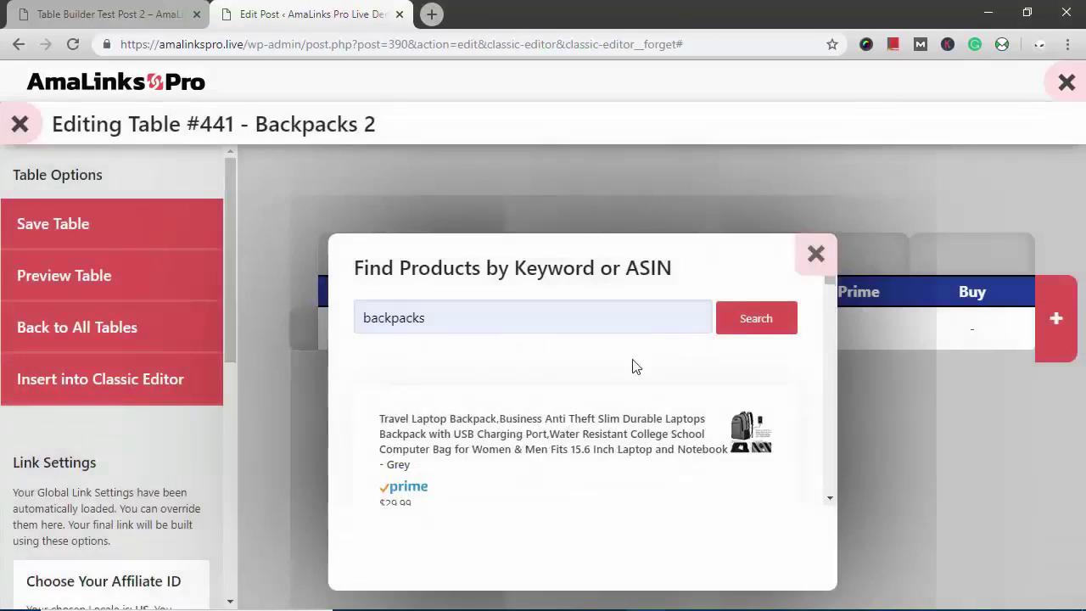
Step: Select the High Sierra Loop backpack, then go to the second page of search results
{"action": "scroll", "coordinate": [632, 367], "scroll_direction": "down", "scroll_amount": 1}
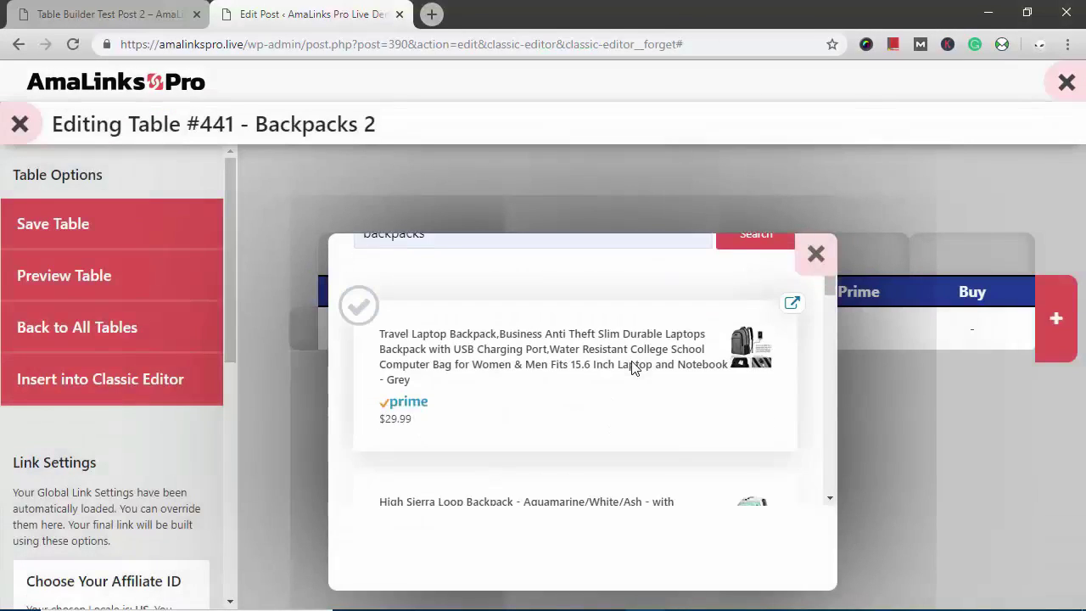
{"action": "scroll", "coordinate": [632, 368], "scroll_direction": "down", "scroll_amount": 1}
{"action": "left_click", "coordinate": [484, 442]}
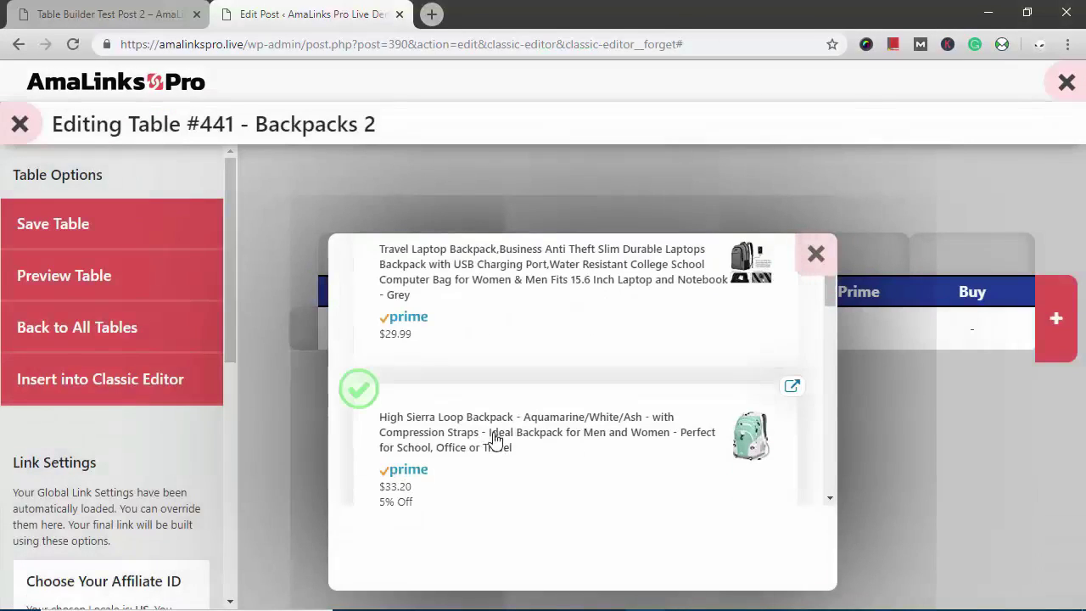
{"action": "scroll", "coordinate": [496, 438], "scroll_direction": "down", "scroll_amount": 1}
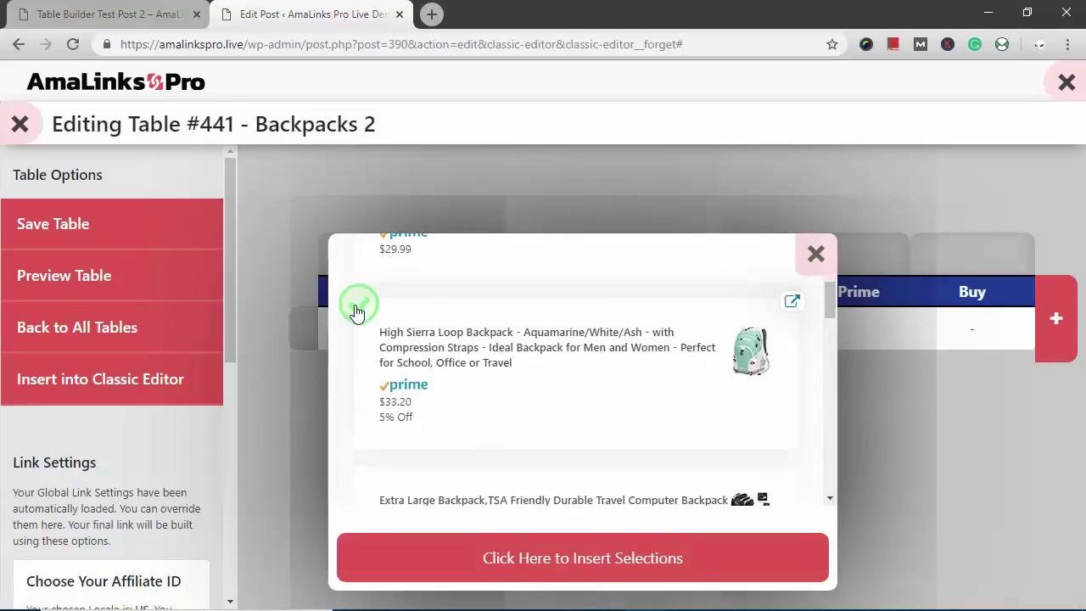
{"action": "scroll", "coordinate": [468, 398], "scroll_direction": "down", "scroll_amount": 1}
{"action": "scroll", "coordinate": [468, 396], "scroll_direction": "down", "scroll_amount": 2}
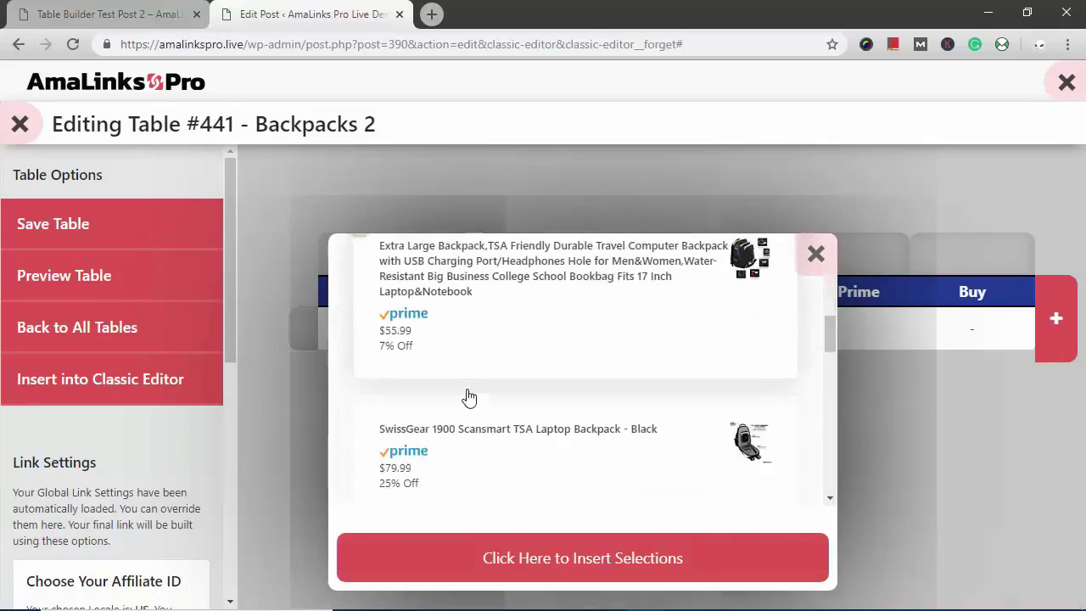
{"action": "scroll", "coordinate": [469, 392], "scroll_direction": "down", "scroll_amount": 1}
{"action": "scroll", "coordinate": [469, 389], "scroll_direction": "down", "scroll_amount": 1}
{"action": "scroll", "coordinate": [468, 387], "scroll_direction": "down", "scroll_amount": 1}
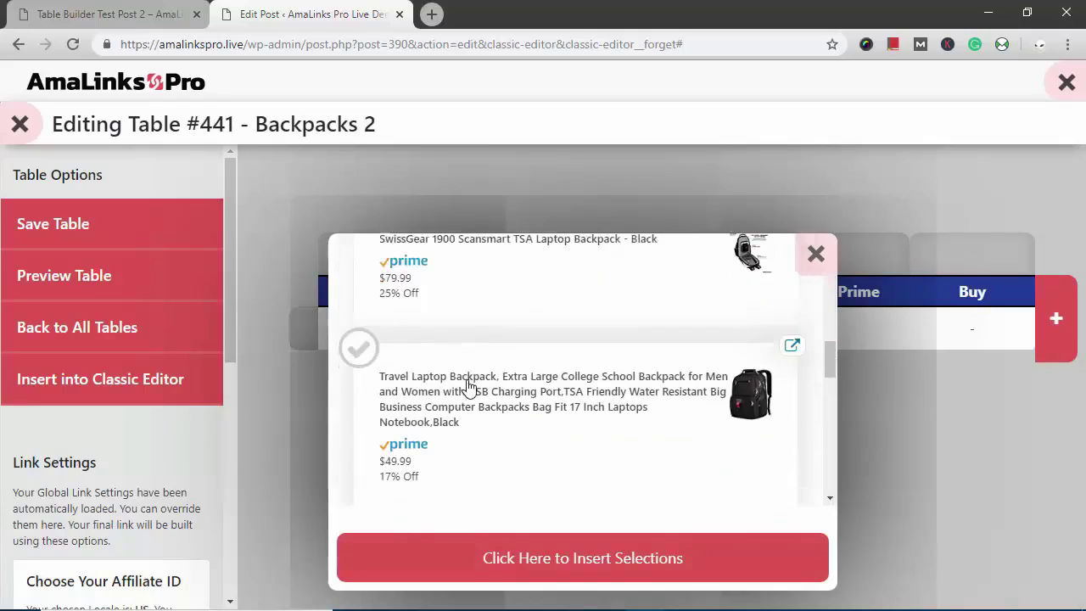
{"action": "scroll", "coordinate": [468, 384], "scroll_direction": "down", "scroll_amount": 1}
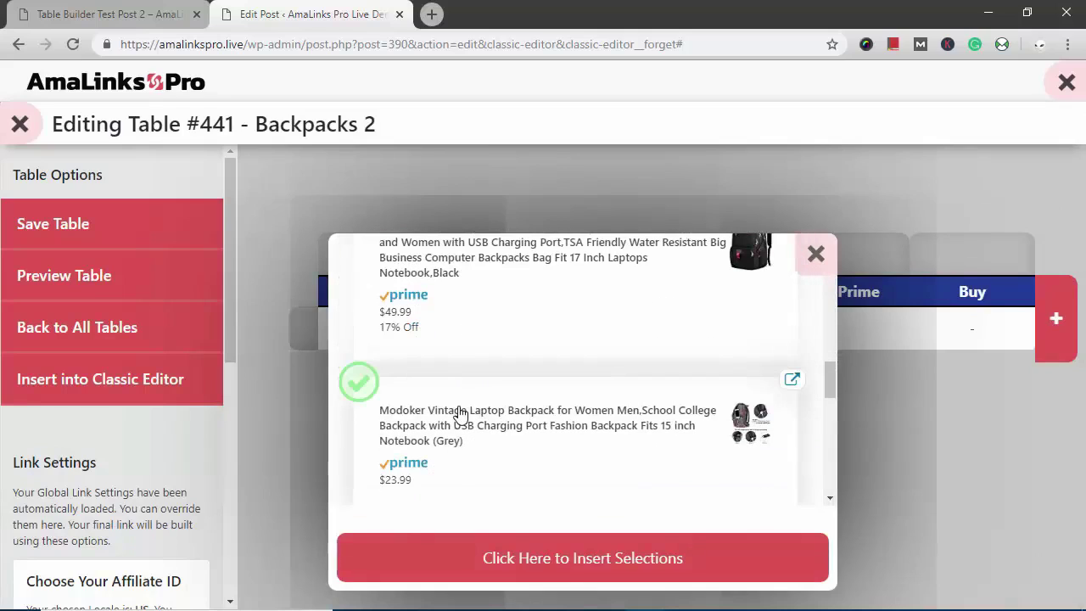
{"action": "scroll", "coordinate": [459, 413], "scroll_direction": "down", "scroll_amount": 1}
{"action": "scroll", "coordinate": [459, 414], "scroll_direction": "down", "scroll_amount": 1}
{"action": "scroll", "coordinate": [459, 415], "scroll_direction": "down", "scroll_amount": 1}
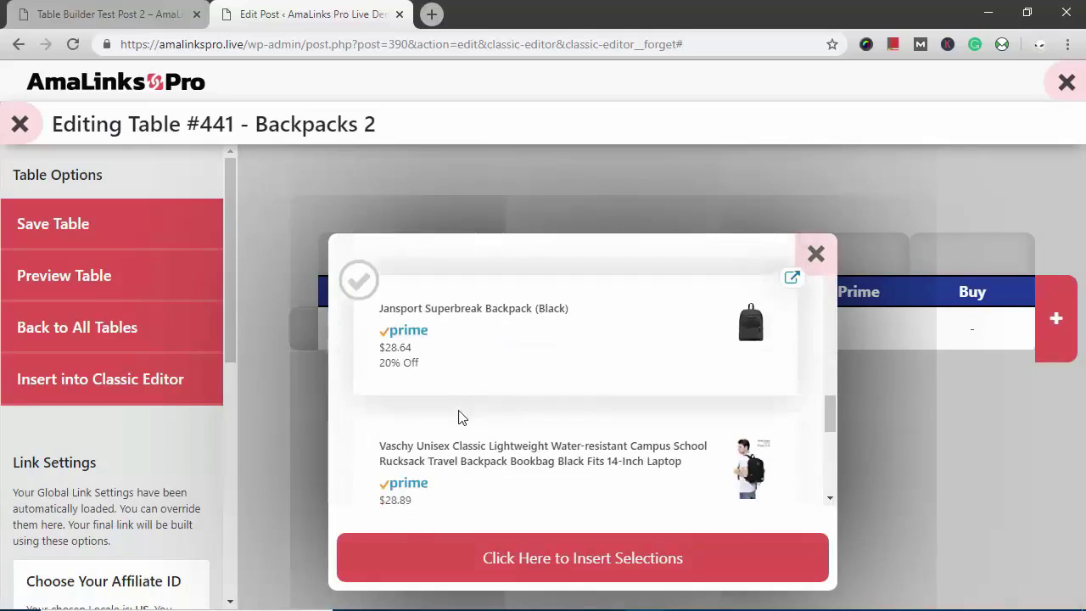
{"action": "scroll", "coordinate": [475, 394], "scroll_direction": "down", "scroll_amount": 2}
{"action": "scroll", "coordinate": [481, 389], "scroll_direction": "down", "scroll_amount": 1}
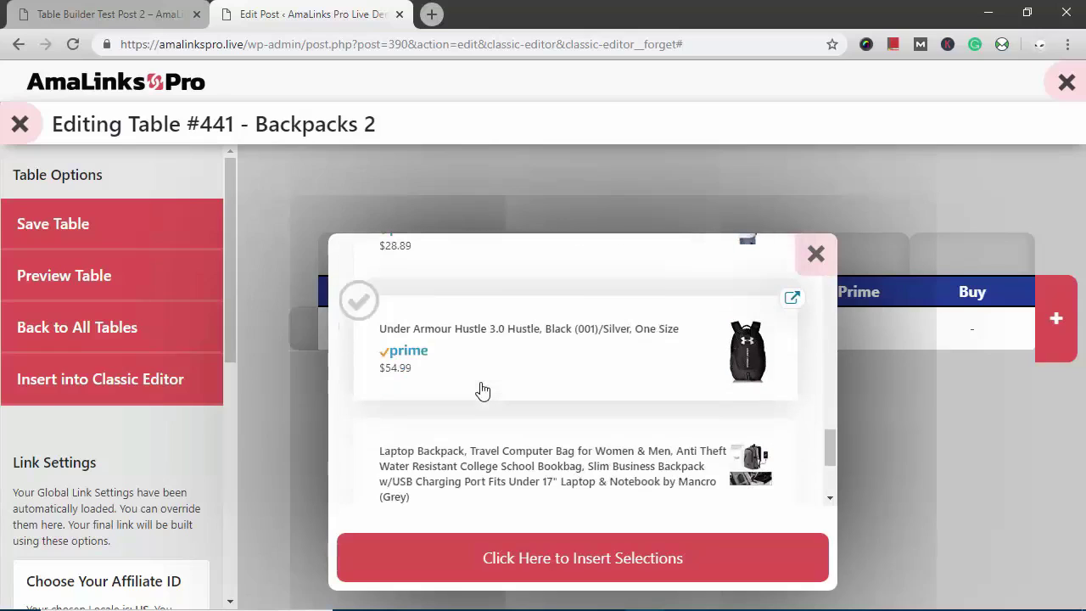
{"action": "scroll", "coordinate": [472, 384], "scroll_direction": "down", "scroll_amount": 2}
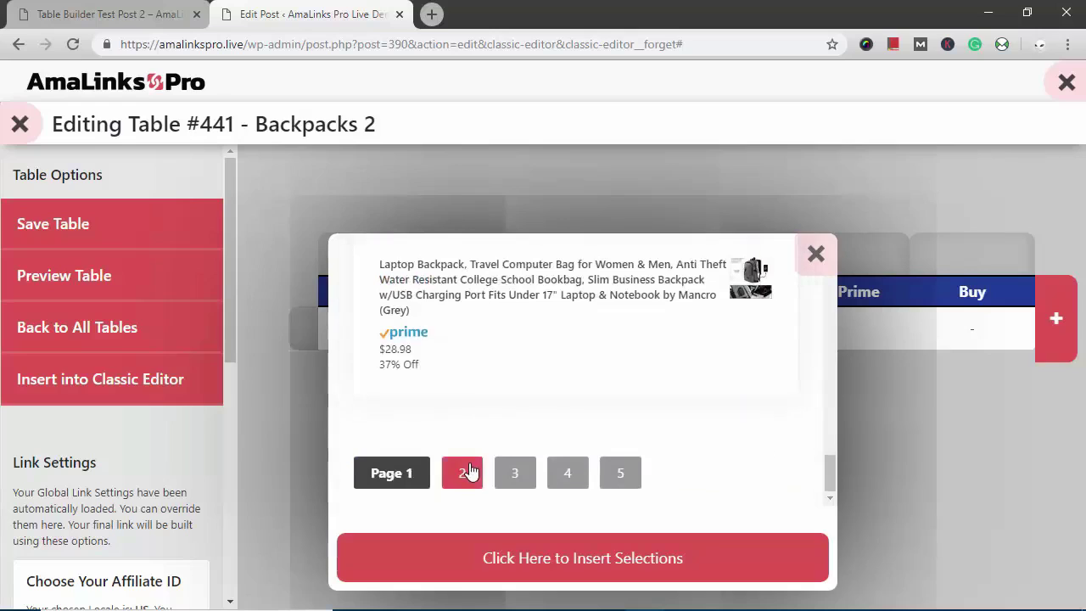
{"action": "left_click", "coordinate": [469, 472]}
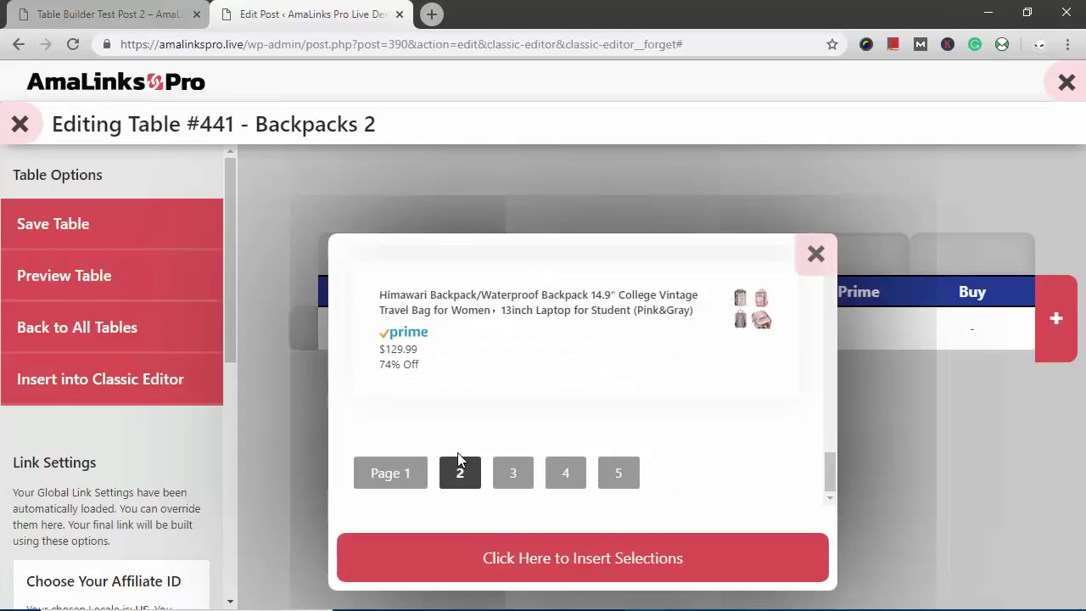
Step: Add the Fjallraven and The North Face Jester backpacks and insert all selections into the table
{"action": "scroll", "coordinate": [459, 458], "scroll_direction": "up", "scroll_amount": 3}
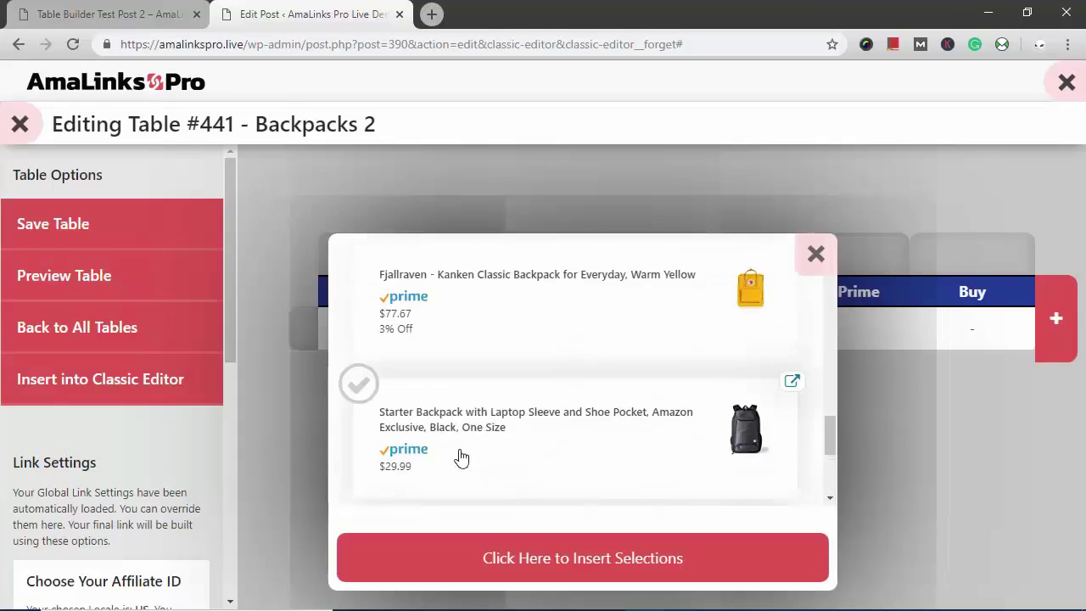
{"action": "left_click", "coordinate": [507, 295]}
{"action": "scroll", "coordinate": [507, 311], "scroll_direction": "up", "scroll_amount": 2}
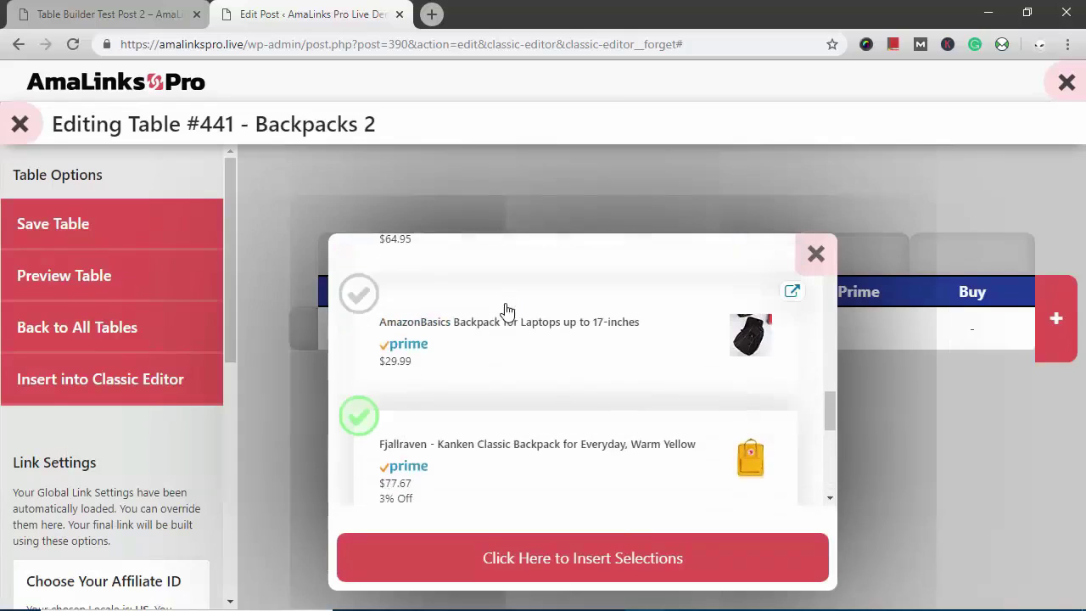
{"action": "scroll", "coordinate": [441, 393], "scroll_direction": "up", "scroll_amount": 2}
{"action": "scroll", "coordinate": [441, 393], "scroll_direction": "up", "scroll_amount": 1}
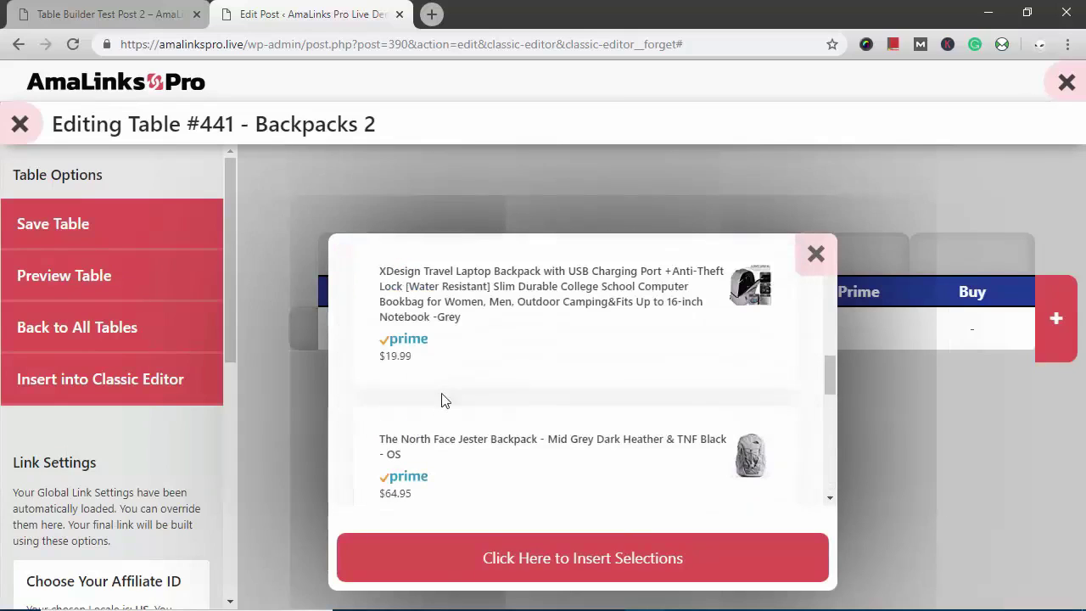
{"action": "left_click", "coordinate": [453, 449]}
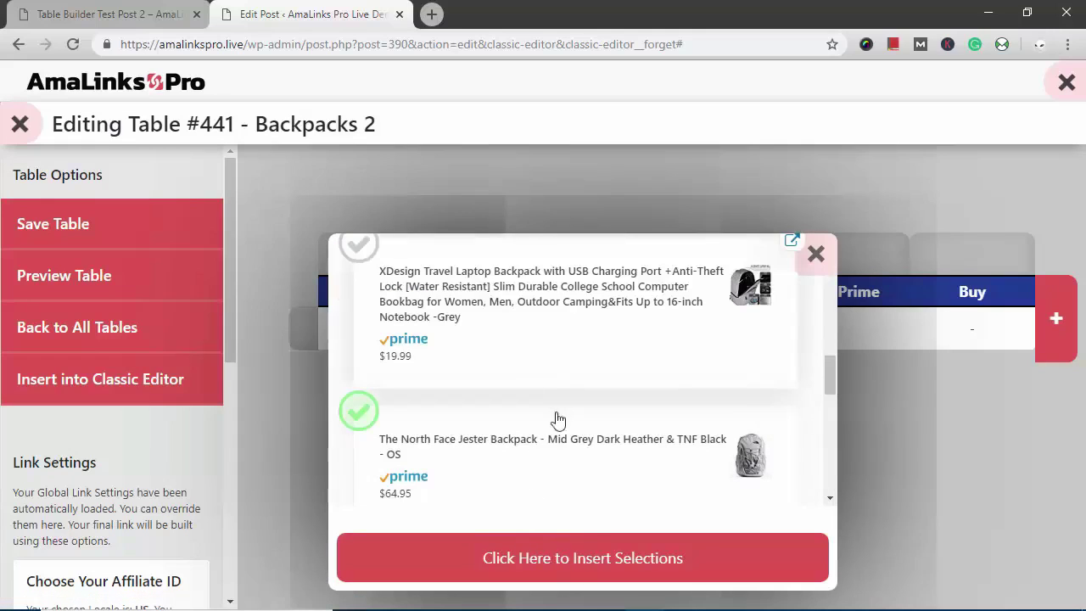
{"action": "left_click", "coordinate": [578, 559]}
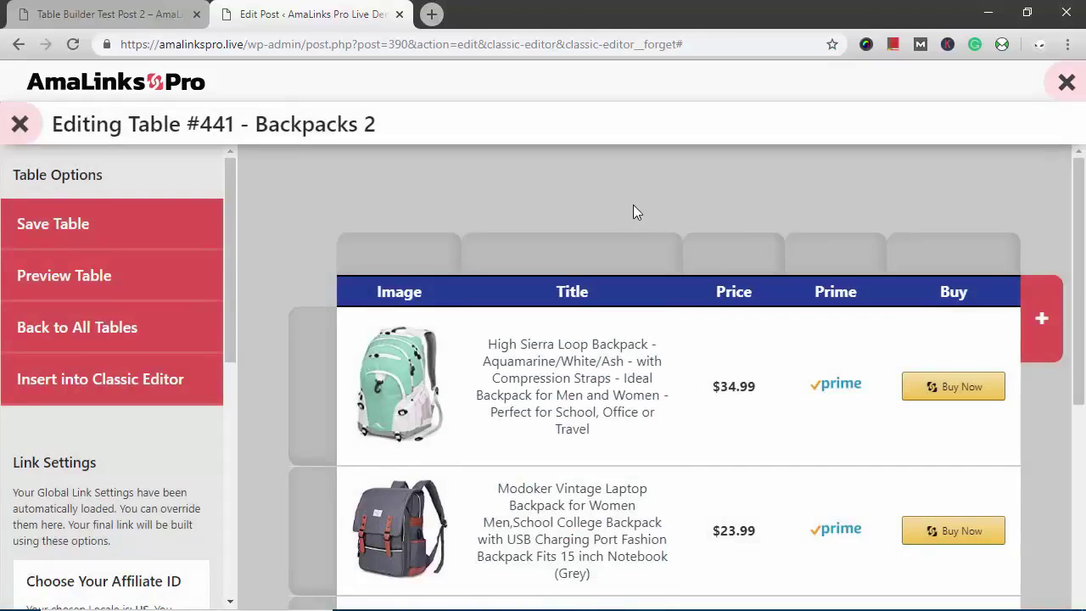
Step: Delete the Title column from the Backpacks 2 table and start adding a new column
{"action": "scroll", "coordinate": [606, 371], "scroll_direction": "down", "scroll_amount": 2}
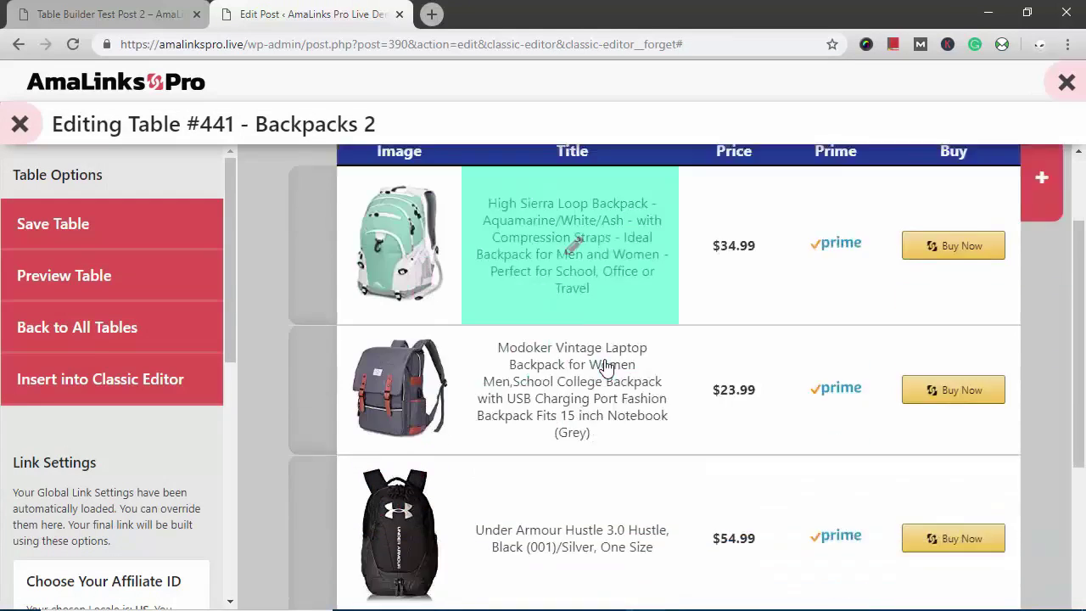
{"action": "scroll", "coordinate": [606, 366], "scroll_direction": "down", "scroll_amount": 2}
{"action": "scroll", "coordinate": [606, 366], "scroll_direction": "up", "scroll_amount": 2}
{"action": "scroll", "coordinate": [606, 366], "scroll_direction": "up", "scroll_amount": 2}
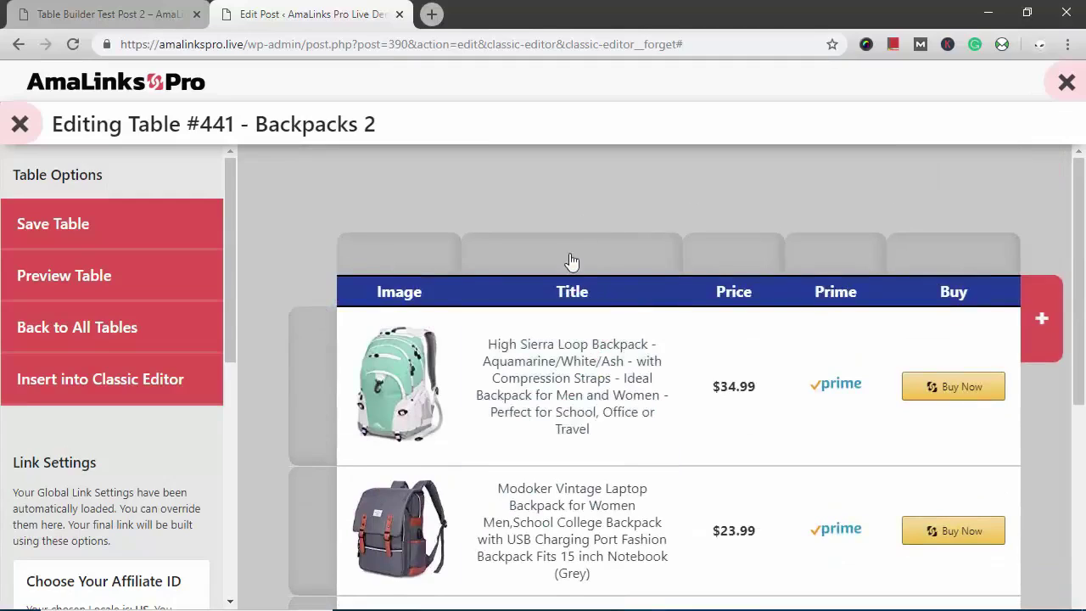
{"action": "mouse_move", "coordinate": [571, 254]}
{"action": "left_click", "coordinate": [598, 258]}
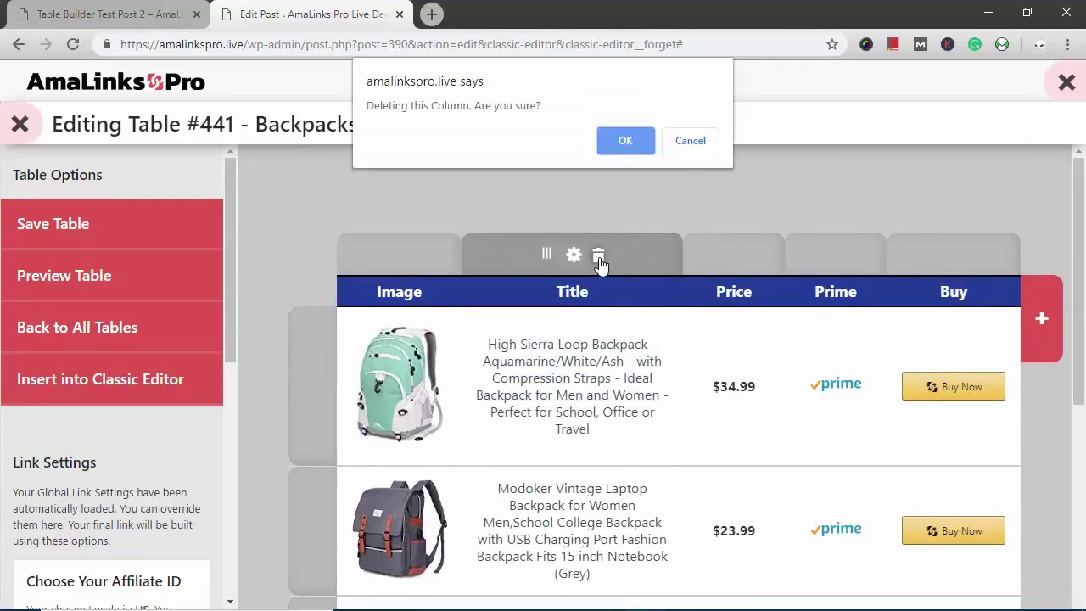
{"action": "left_click", "coordinate": [626, 141]}
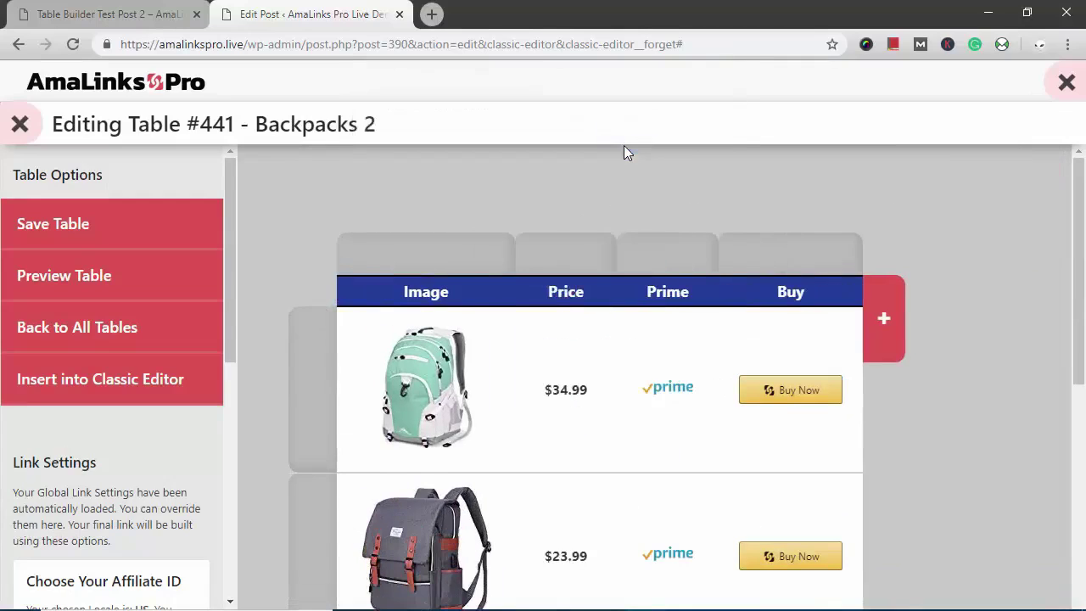
{"action": "left_click", "coordinate": [887, 318]}
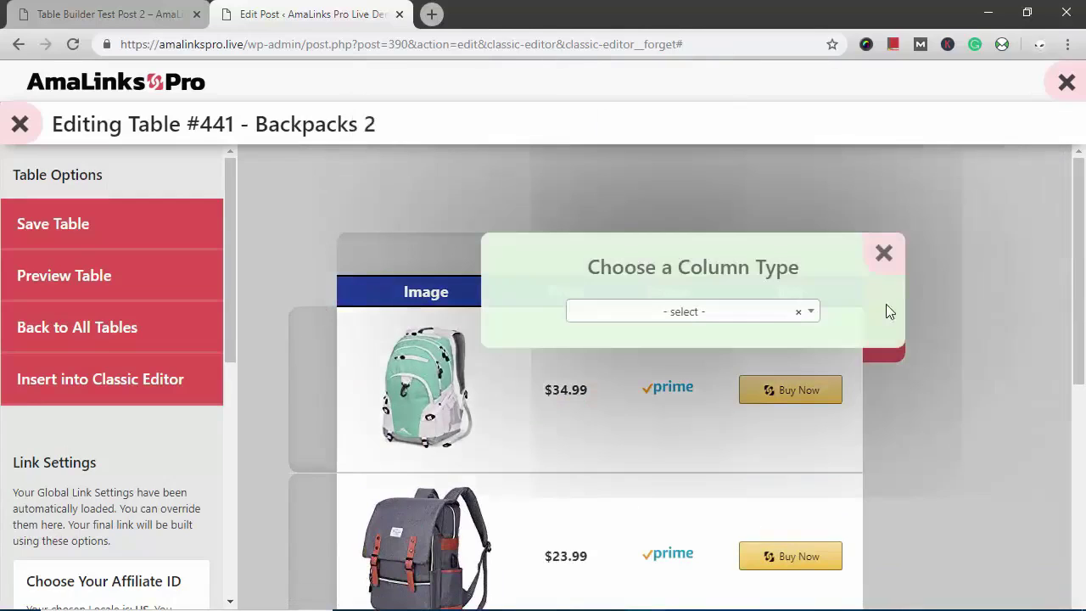
Step: Insert a Brand column and move it between the Image and Price columns
{"action": "left_click", "coordinate": [811, 316]}
{"action": "left_click_drag", "start_coordinate": [813, 390], "coordinate": [810, 423]}
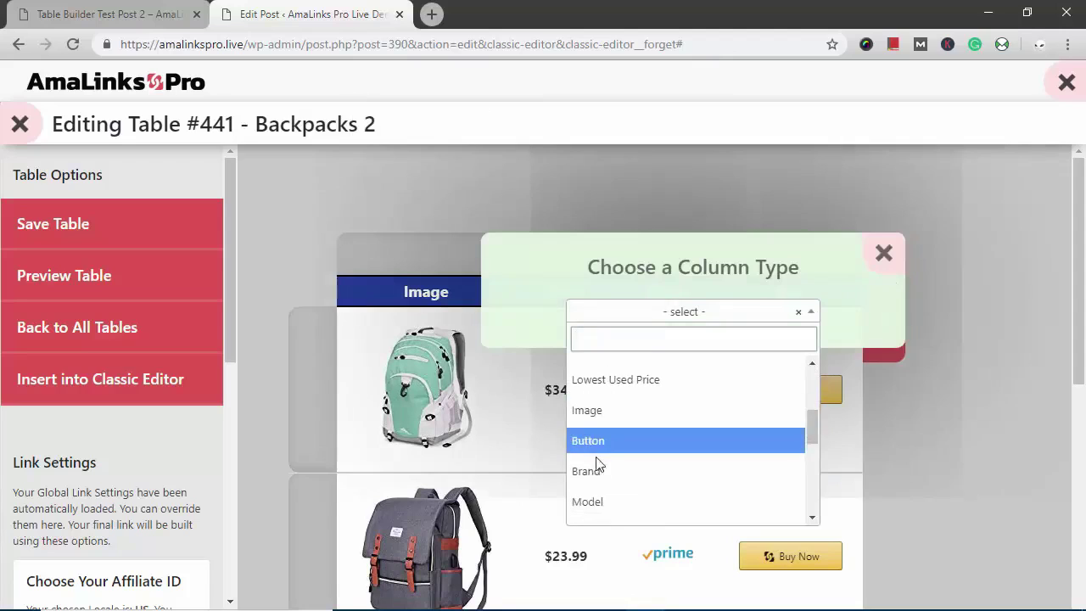
{"action": "left_click", "coordinate": [598, 468]}
{"action": "left_click", "coordinate": [679, 410]}
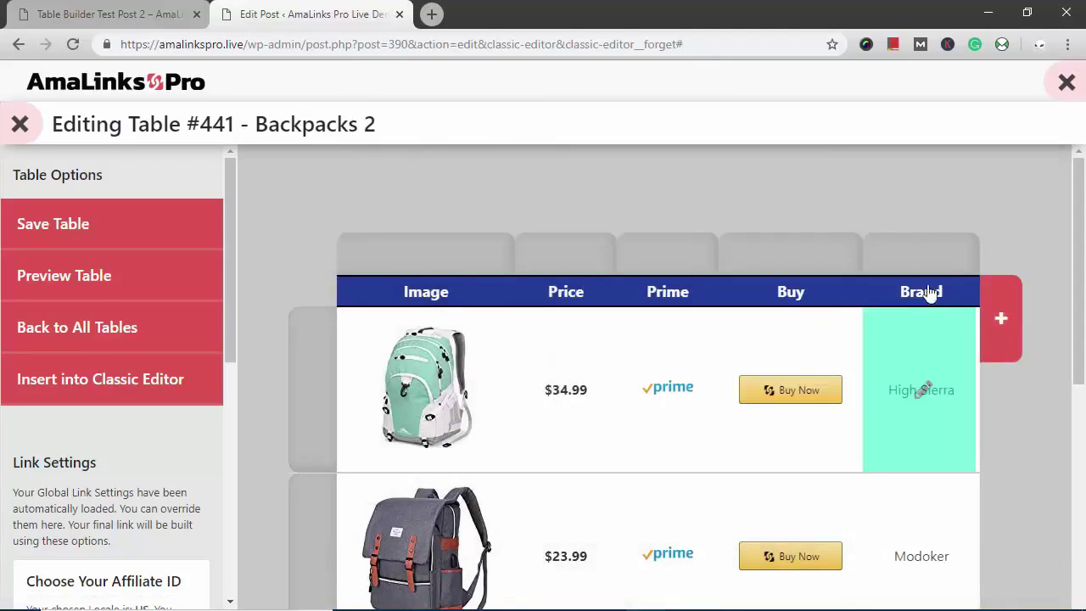
{"action": "mouse_move", "coordinate": [921, 253]}
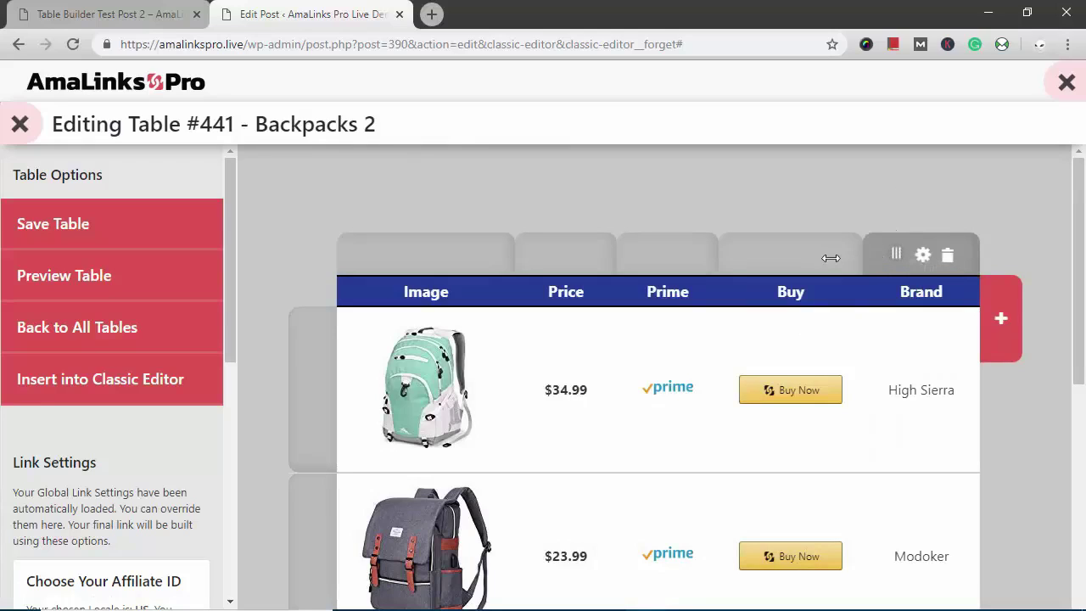
{"action": "left_click_drag", "start_coordinate": [831, 258], "coordinate": [553, 278]}
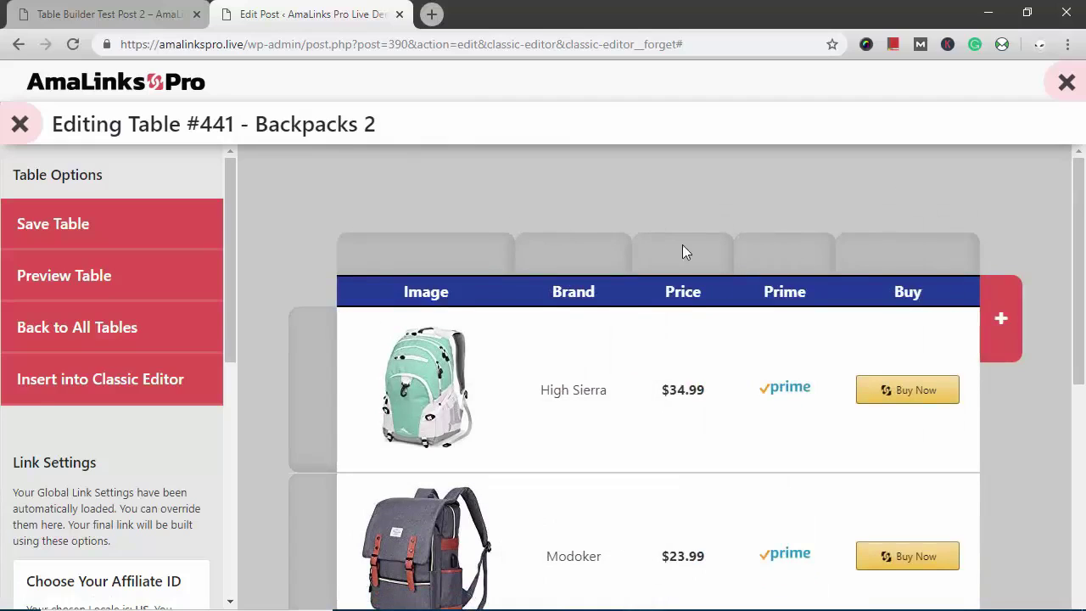
{"action": "mouse_move", "coordinate": [785, 255]}
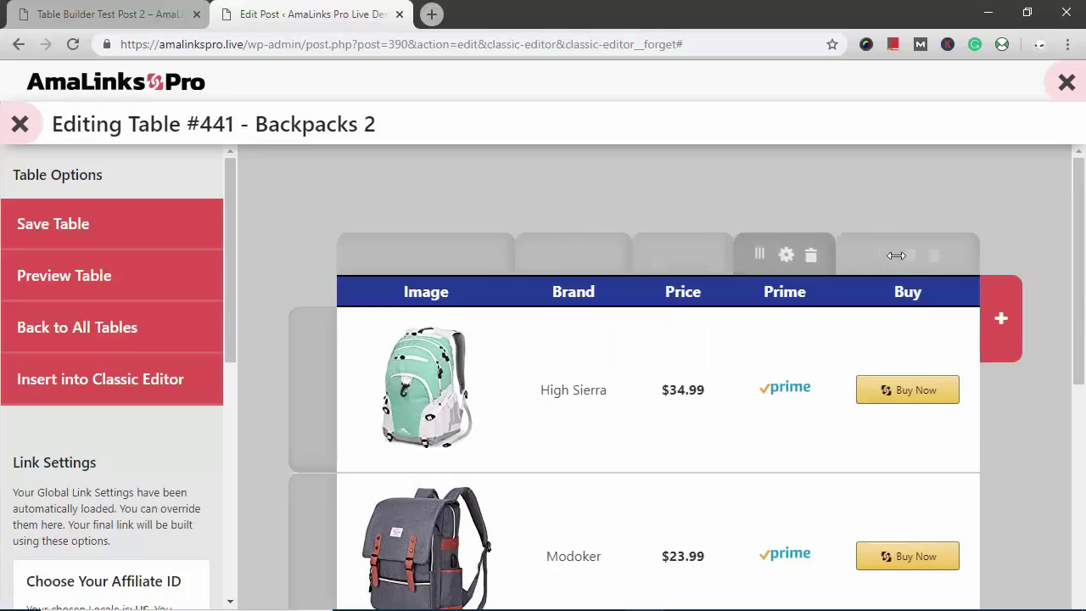
{"action": "left_click", "coordinate": [908, 255]}
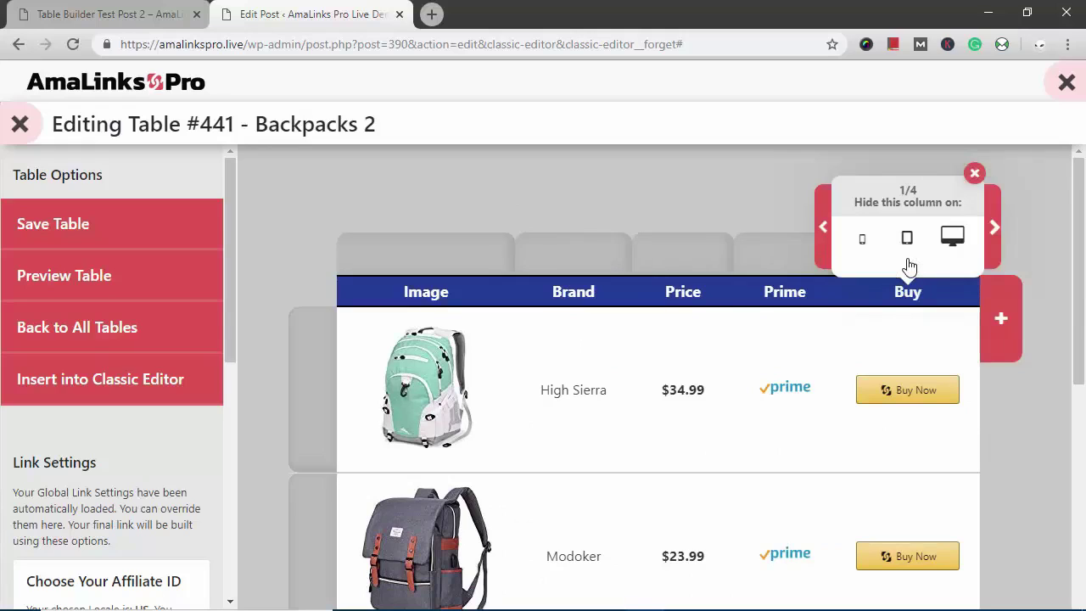
Step: Turn on Link Cells for the Buy column, keeping it visible on phones and tablets
{"action": "left_click", "coordinate": [863, 241]}
{"action": "left_click", "coordinate": [907, 241]}
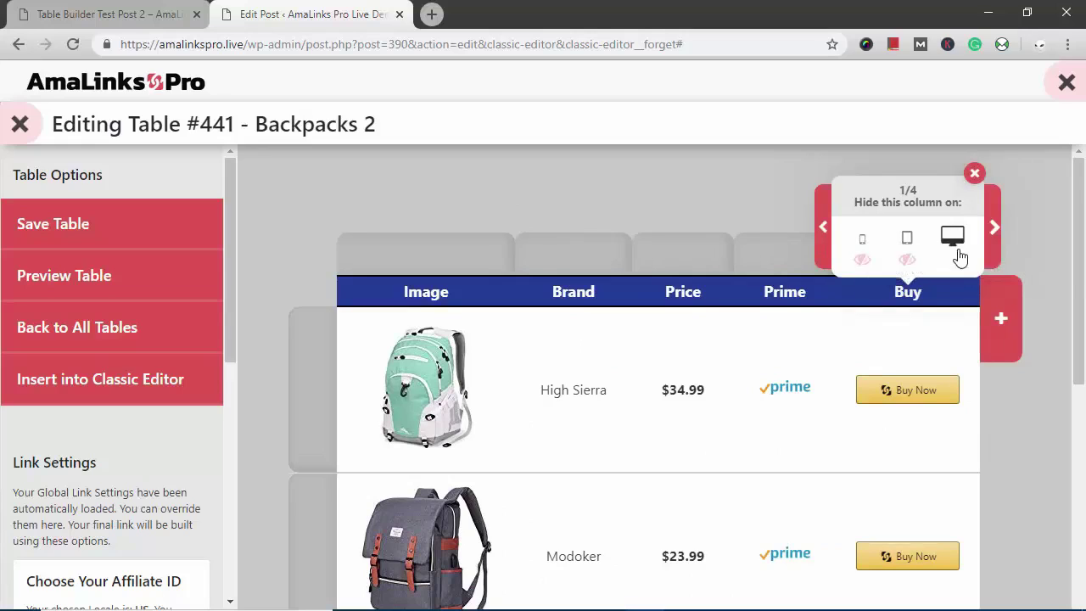
{"action": "left_click", "coordinate": [906, 247]}
{"action": "left_click", "coordinate": [863, 249]}
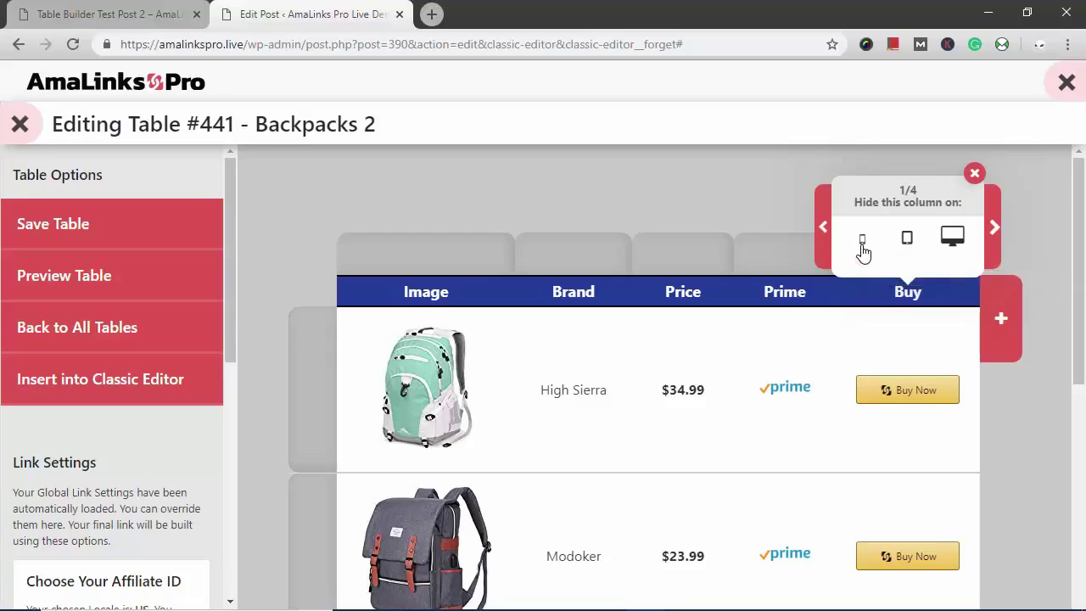
{"action": "left_click", "coordinate": [994, 228]}
{"action": "left_click", "coordinate": [995, 229]}
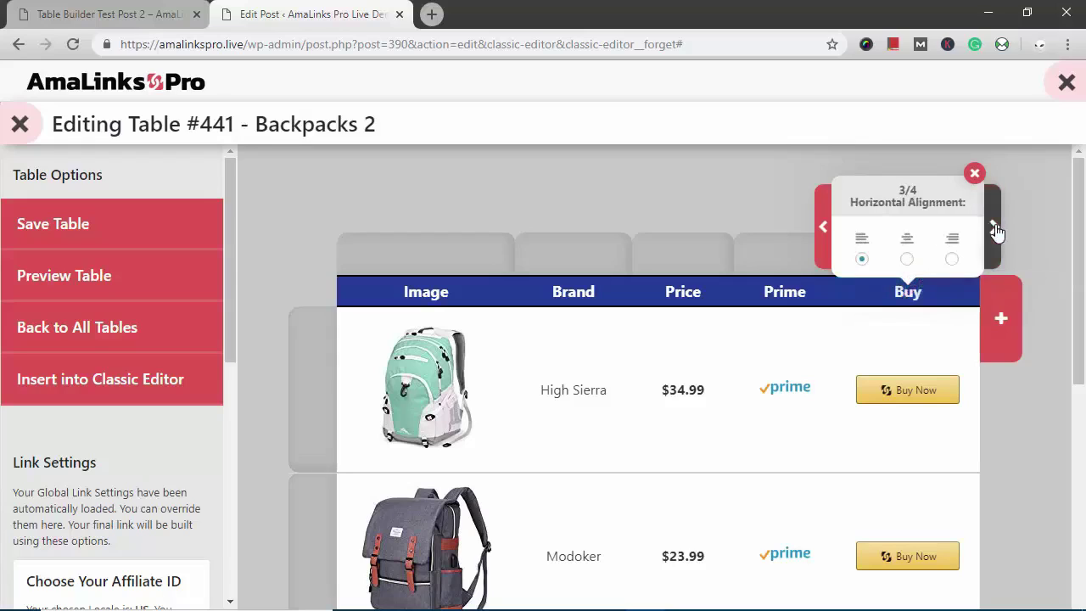
{"action": "left_click", "coordinate": [996, 229]}
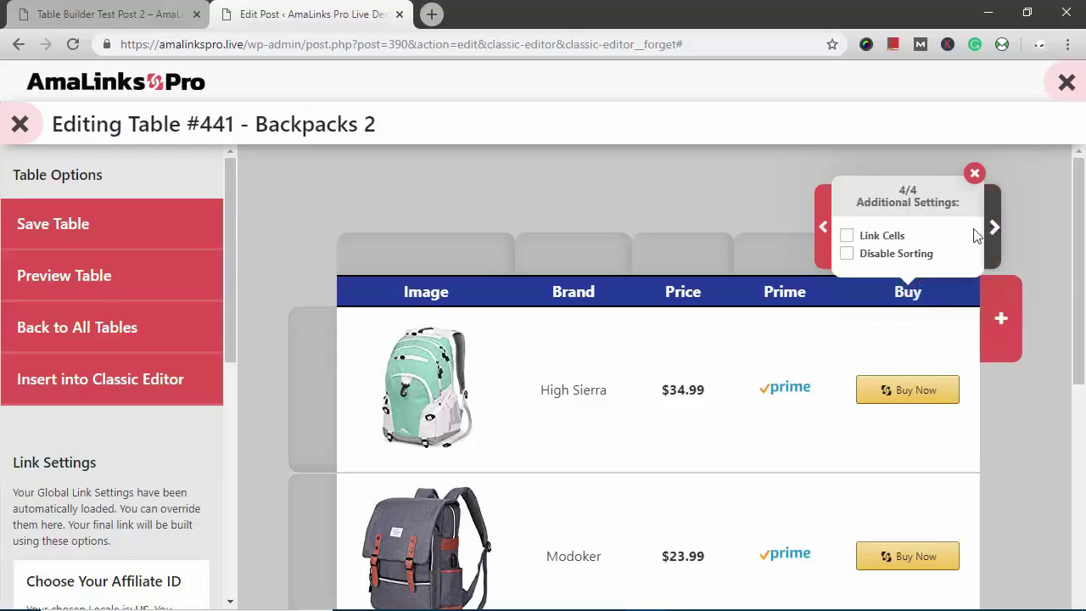
{"action": "left_click", "coordinate": [847, 238]}
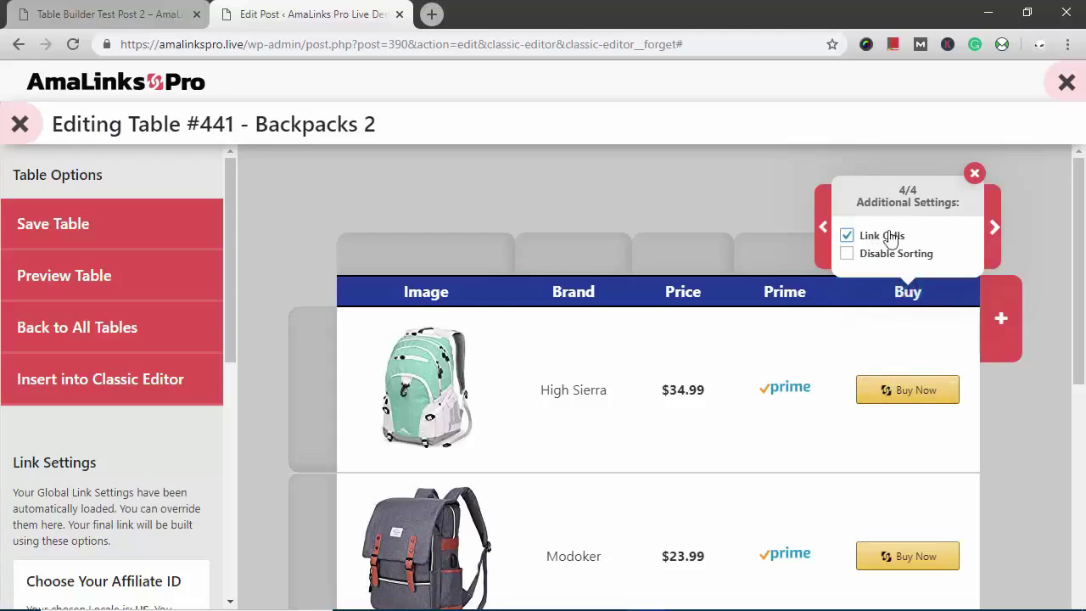
{"action": "left_click", "coordinate": [975, 175]}
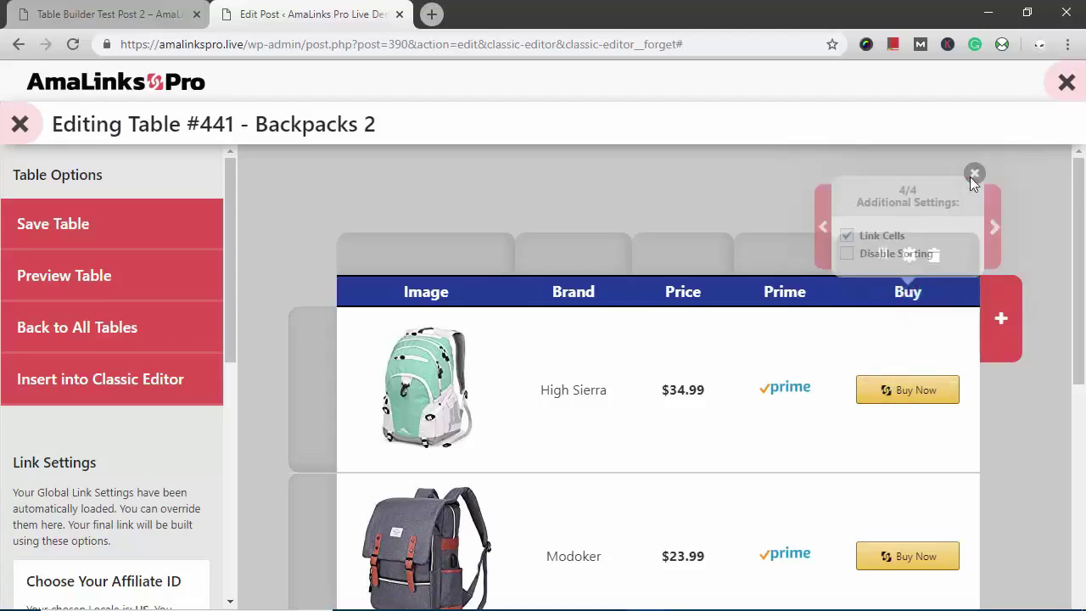
{"action": "scroll", "coordinate": [774, 297], "scroll_direction": "down", "scroll_amount": 3}
Step: Save the Backpacks 2 table and insert its shortcode (#441) into the post
{"action": "scroll", "coordinate": [779, 300], "scroll_direction": "down", "scroll_amount": 1}
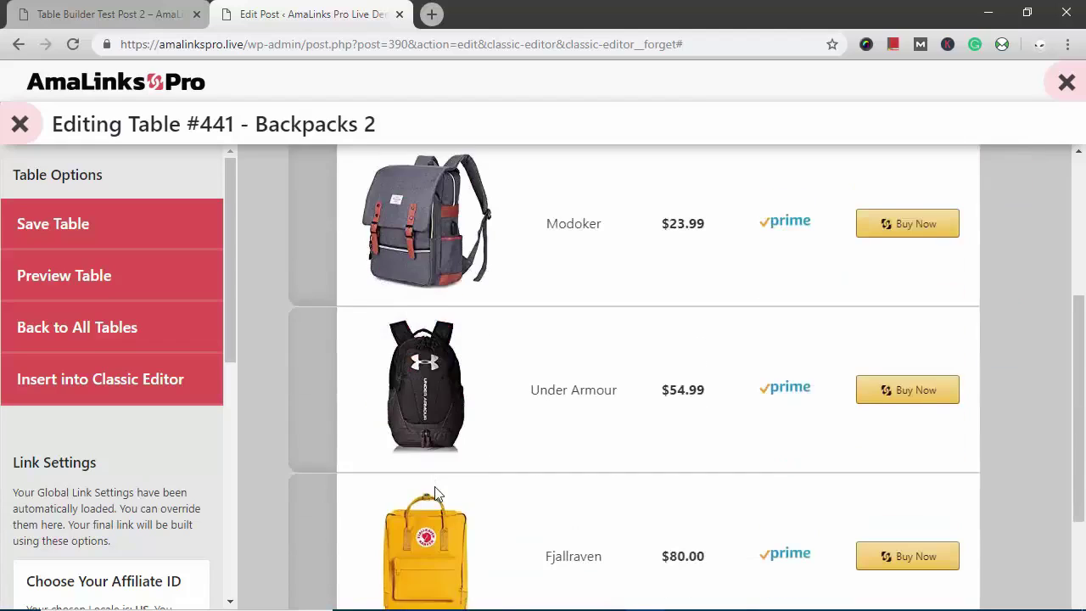
{"action": "mouse_move", "coordinate": [313, 382]}
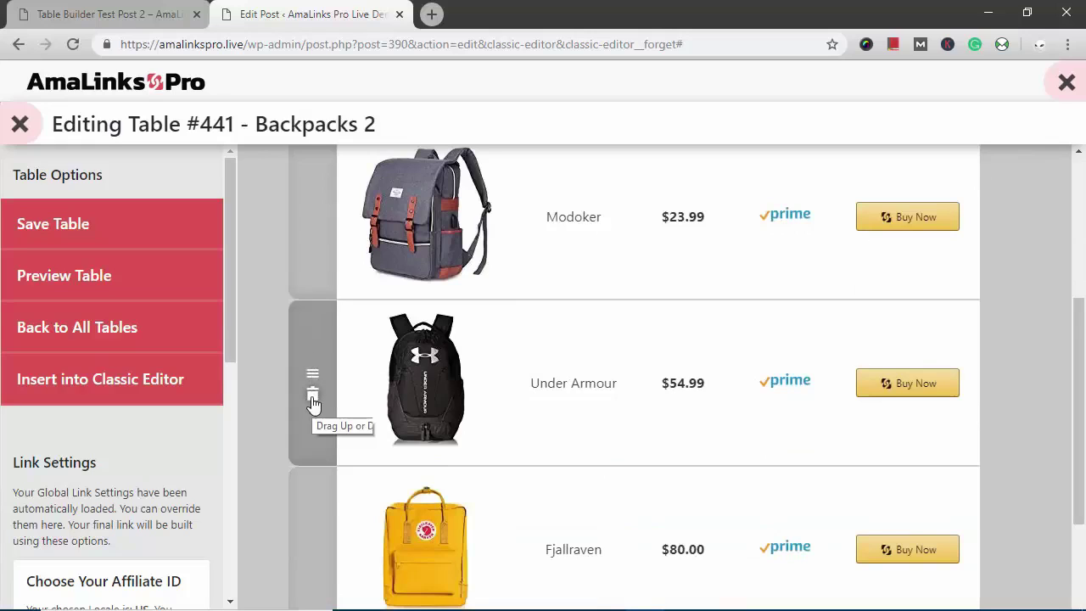
{"action": "scroll", "coordinate": [343, 404], "scroll_direction": "down", "scroll_amount": 2}
{"action": "scroll", "coordinate": [343, 404], "scroll_direction": "down", "scroll_amount": 2}
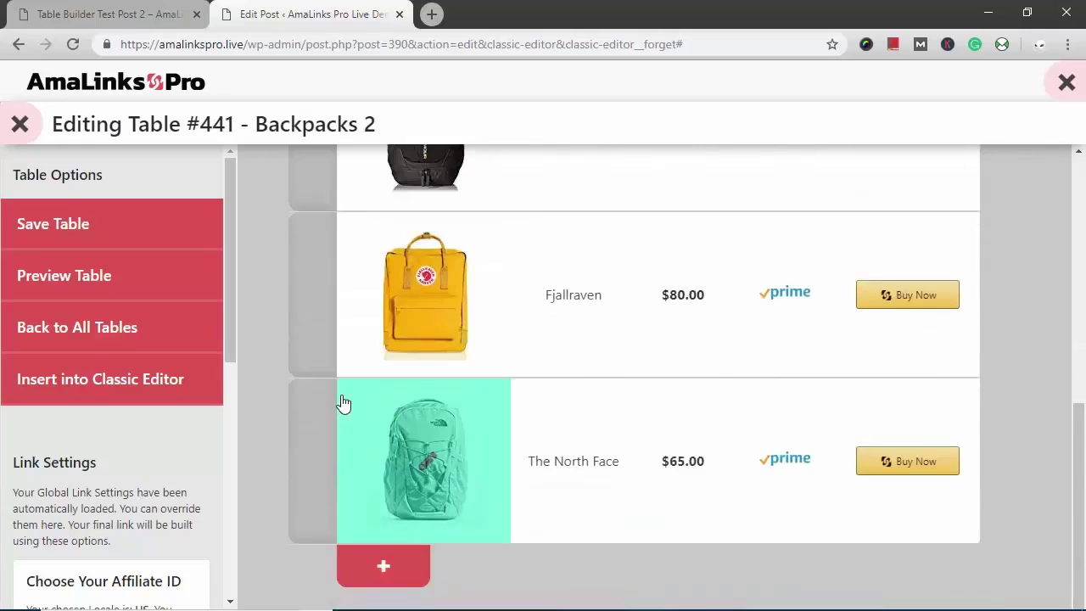
{"action": "scroll", "coordinate": [343, 404], "scroll_direction": "down", "scroll_amount": 1}
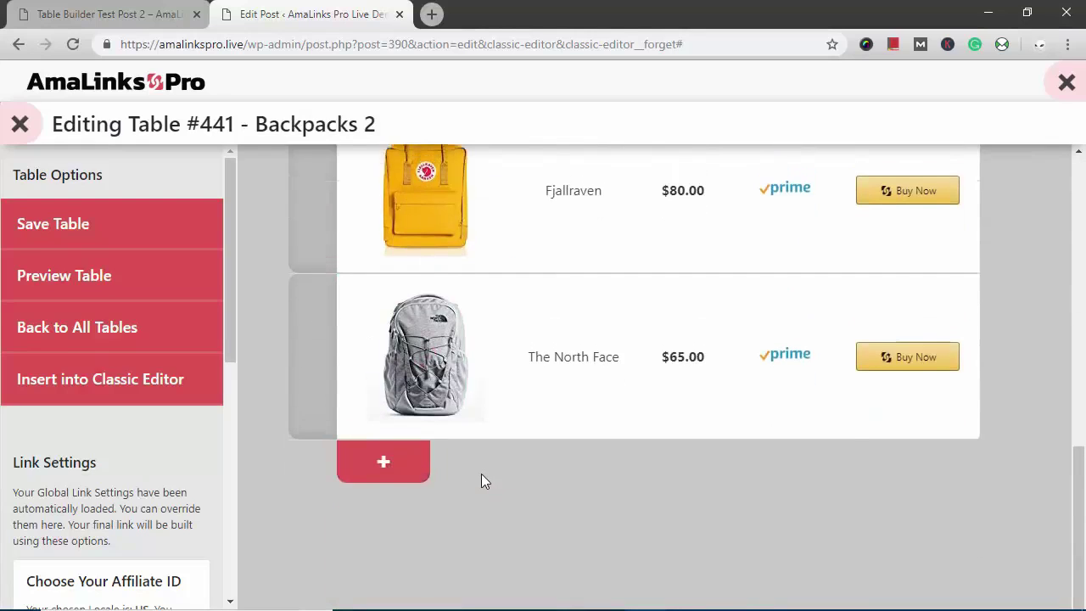
{"action": "scroll", "coordinate": [274, 453], "scroll_direction": "up", "scroll_amount": 2}
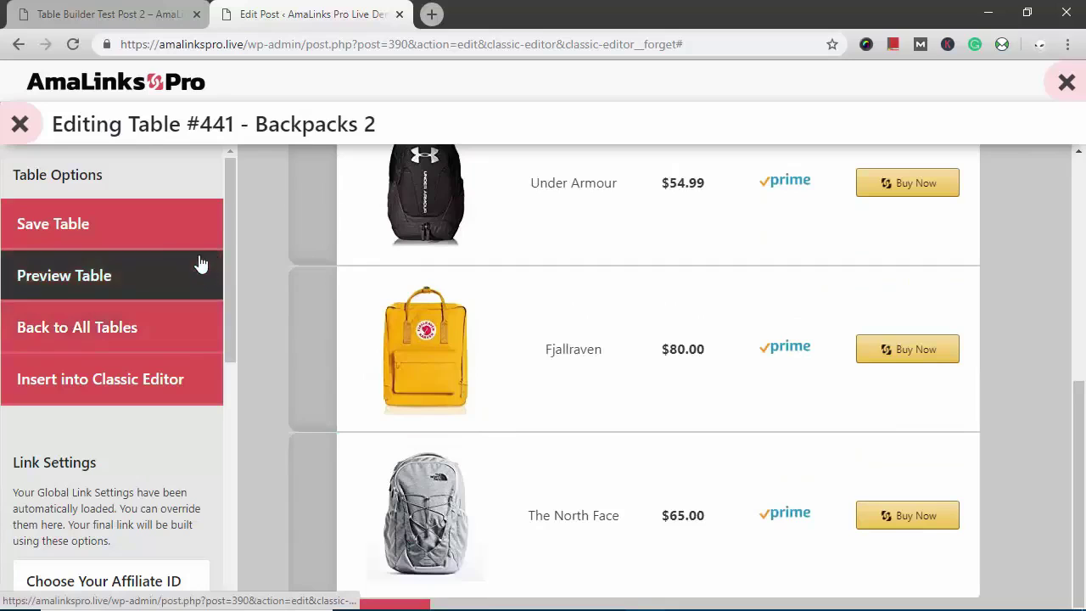
{"action": "left_click", "coordinate": [161, 240]}
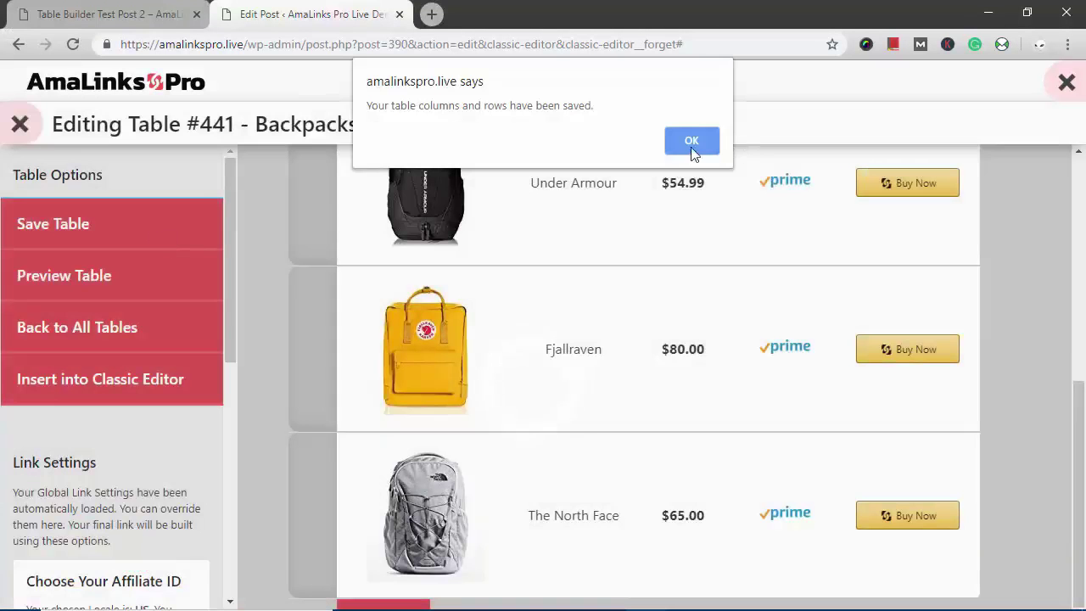
{"action": "left_click", "coordinate": [692, 144]}
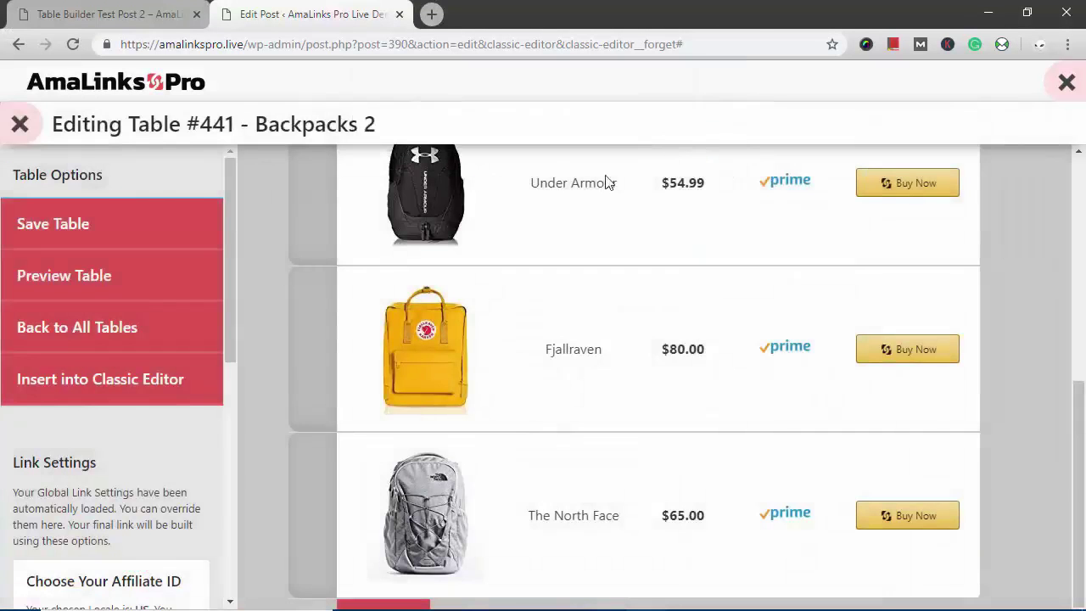
{"action": "left_click", "coordinate": [114, 393]}
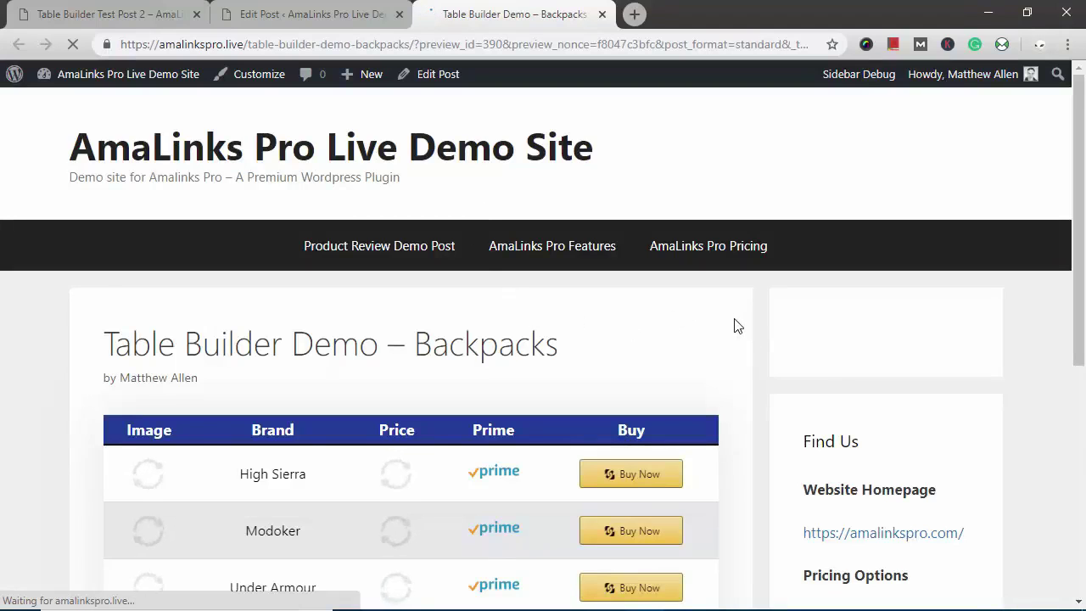
Step: Scroll through the preview to check images and prices for all five backpacks
{"action": "scroll", "coordinate": [738, 327], "scroll_direction": "down", "scroll_amount": 2}
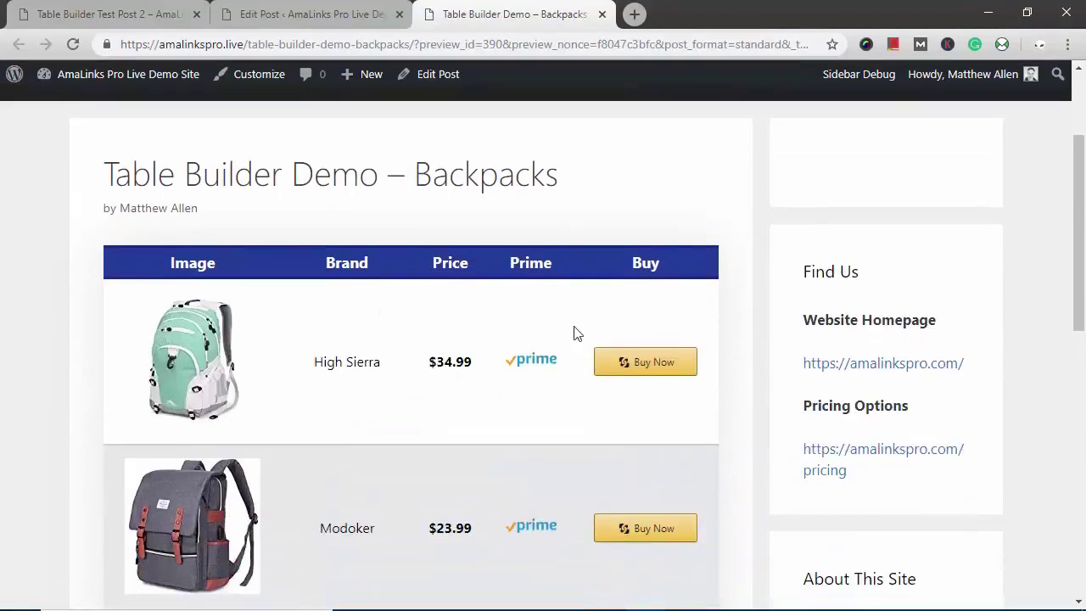
{"action": "scroll", "coordinate": [574, 333], "scroll_direction": "down", "scroll_amount": 2}
{"action": "scroll", "coordinate": [574, 333], "scroll_direction": "down", "scroll_amount": 1}
{"action": "scroll", "coordinate": [573, 333], "scroll_direction": "down", "scroll_amount": 2}
{"action": "scroll", "coordinate": [574, 333], "scroll_direction": "down", "scroll_amount": 1}
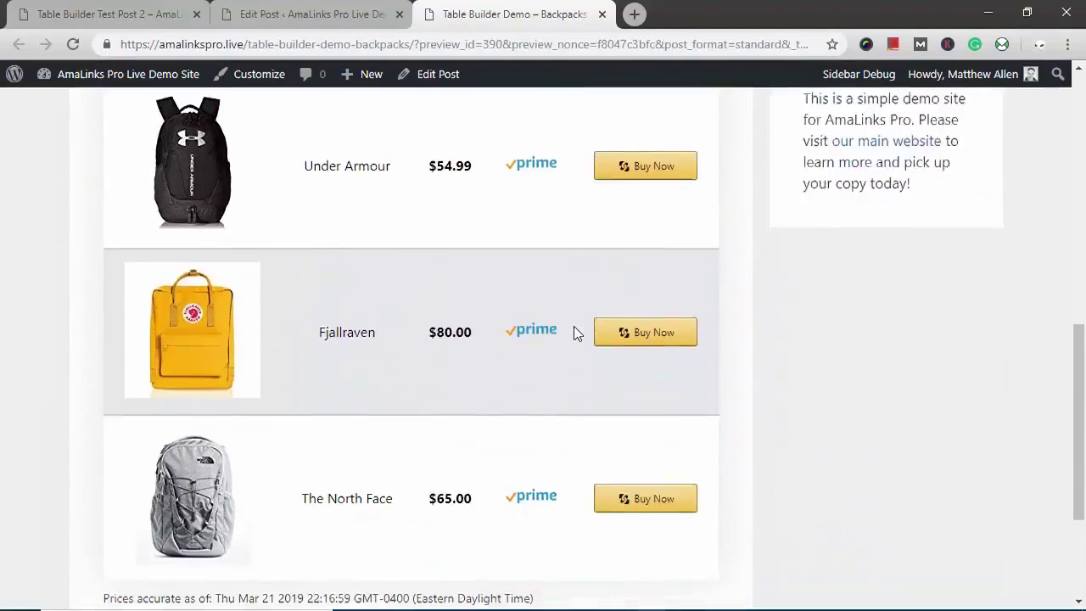
{"action": "scroll", "coordinate": [574, 333], "scroll_direction": "down", "scroll_amount": 1}
{"action": "scroll", "coordinate": [572, 332], "scroll_direction": "up", "scroll_amount": 1}
{"action": "scroll", "coordinate": [497, 354], "scroll_direction": "up", "scroll_amount": 1}
{"action": "scroll", "coordinate": [498, 354], "scroll_direction": "up", "scroll_amount": 1}
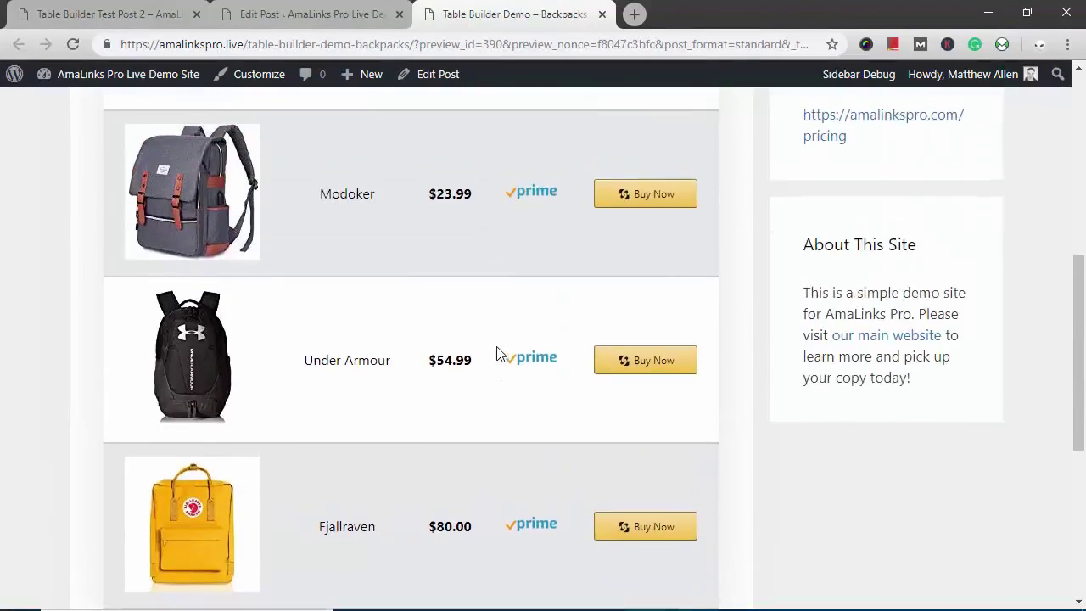
{"action": "scroll", "coordinate": [498, 354], "scroll_direction": "up", "scroll_amount": 3}
{"action": "scroll", "coordinate": [467, 330], "scroll_direction": "up", "scroll_amount": 2}
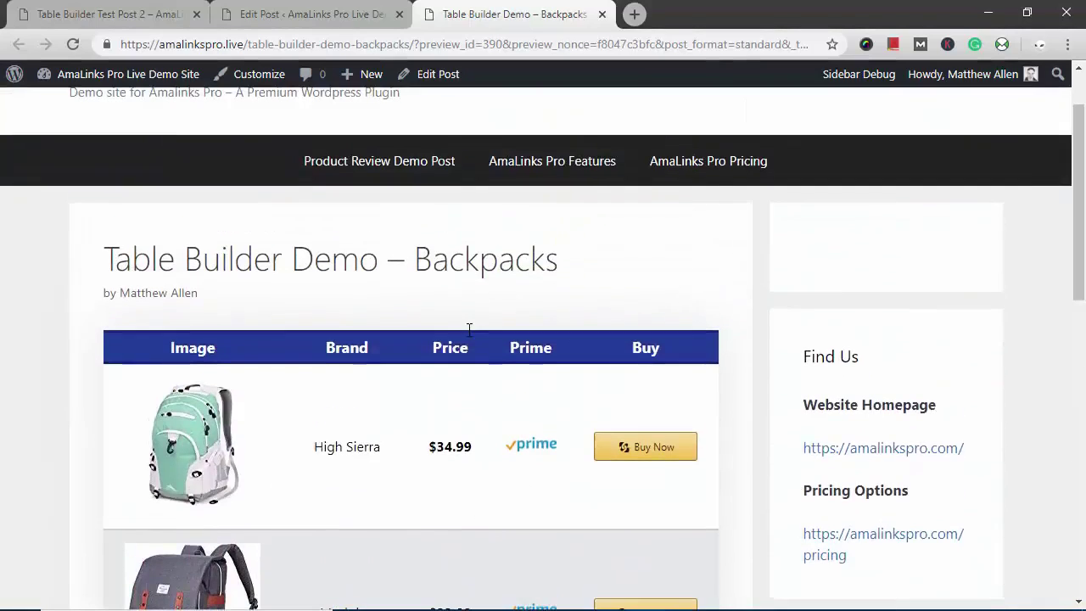
{"action": "scroll", "coordinate": [436, 302], "scroll_direction": "down", "scroll_amount": 1}
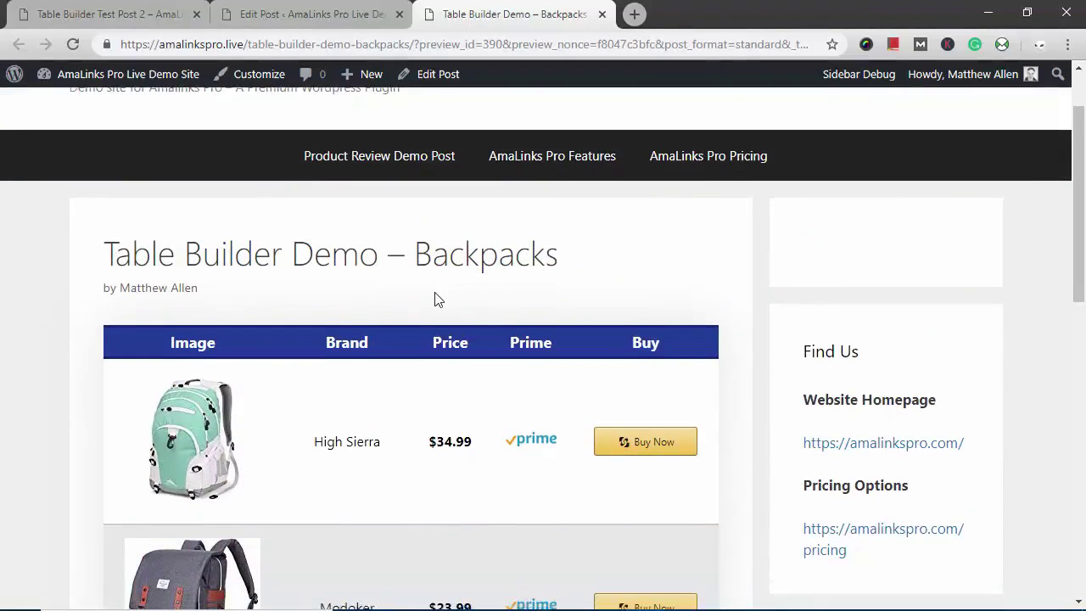